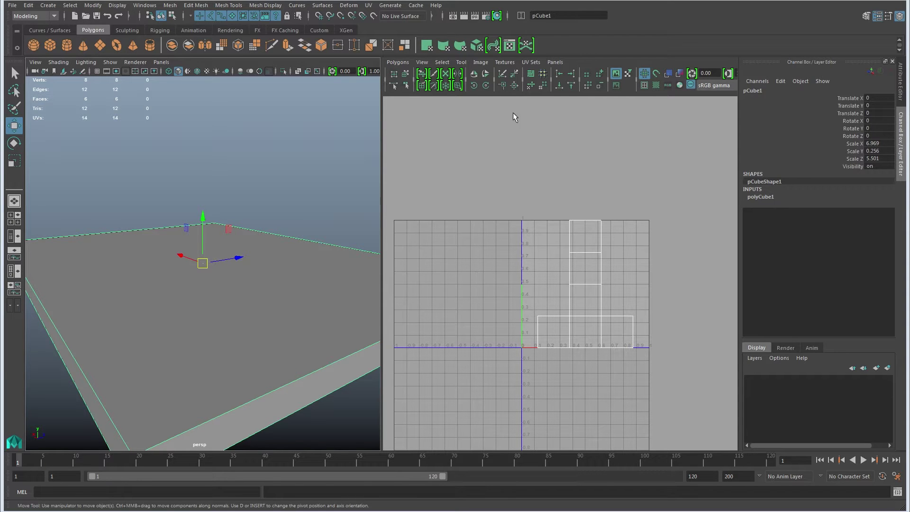
Display the texture borders on the flattened cube and in its UV layout.
{"action": "left_click", "coordinate": [644, 86]}
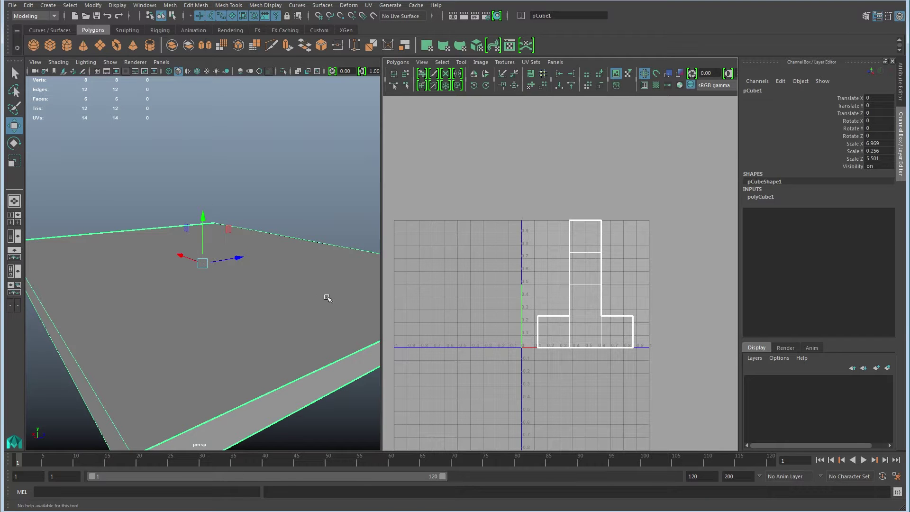
{"action": "scroll", "coordinate": [264, 317], "scroll_direction": "down", "scroll_amount": 5}
{"action": "left_click_drag", "start_coordinate": [244, 328], "coordinate": [413, 331], "text": "alt"}
{"action": "right_click_drag", "start_coordinate": [171, 305], "coordinate": [200, 302], "text": "alt"}
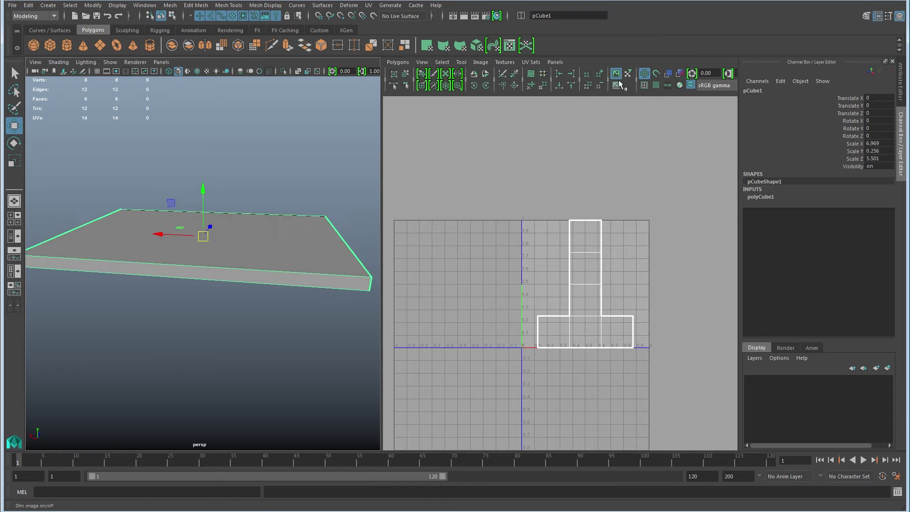
Turn on the checker map for the flattened cube and examine the pattern on its top and sides.
{"action": "left_click", "coordinate": [656, 85]}
{"action": "scroll", "coordinate": [256, 307], "scroll_direction": "up", "scroll_amount": 4}
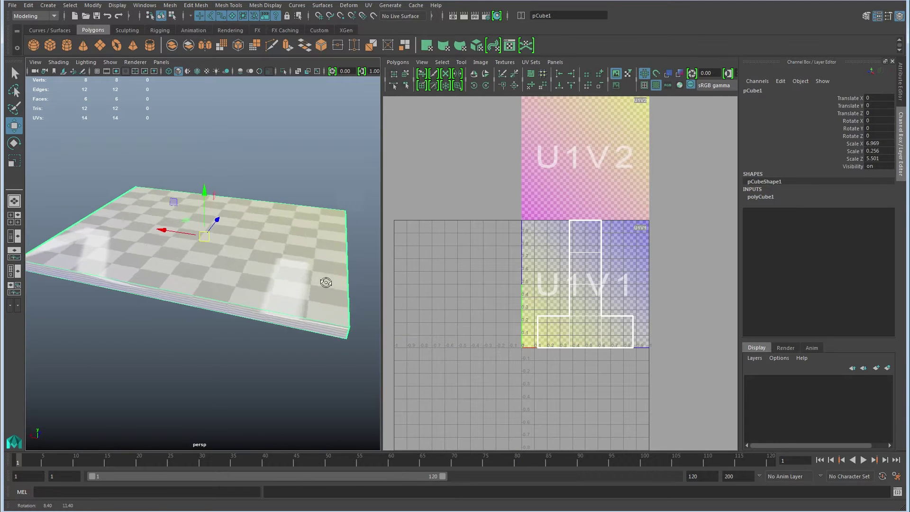
{"action": "scroll", "coordinate": [257, 307], "scroll_direction": "up", "scroll_amount": 3}
{"action": "middle_click_drag", "start_coordinate": [312, 324], "coordinate": [290, 283], "text": "alt"}
{"action": "scroll", "coordinate": [291, 283], "scroll_direction": "up", "scroll_amount": 3}
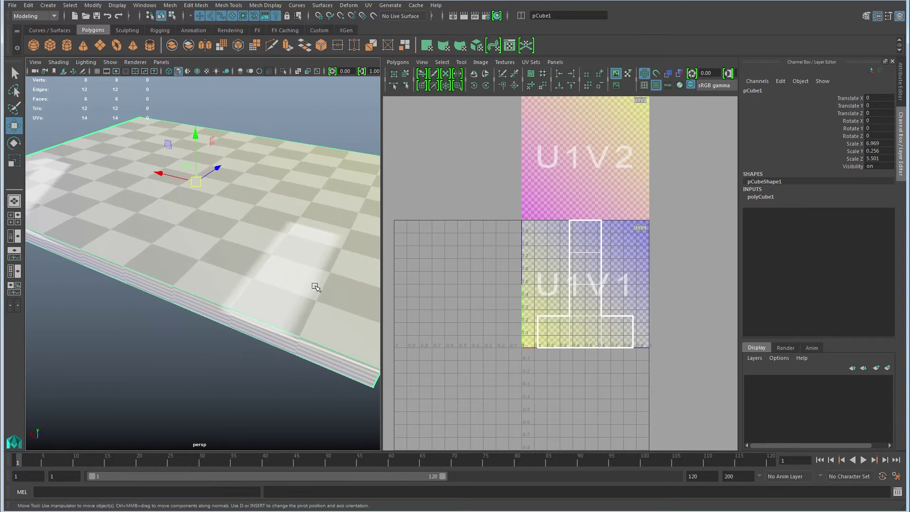
{"action": "left_click_drag", "start_coordinate": [310, 287], "coordinate": [218, 255], "text": "alt"}
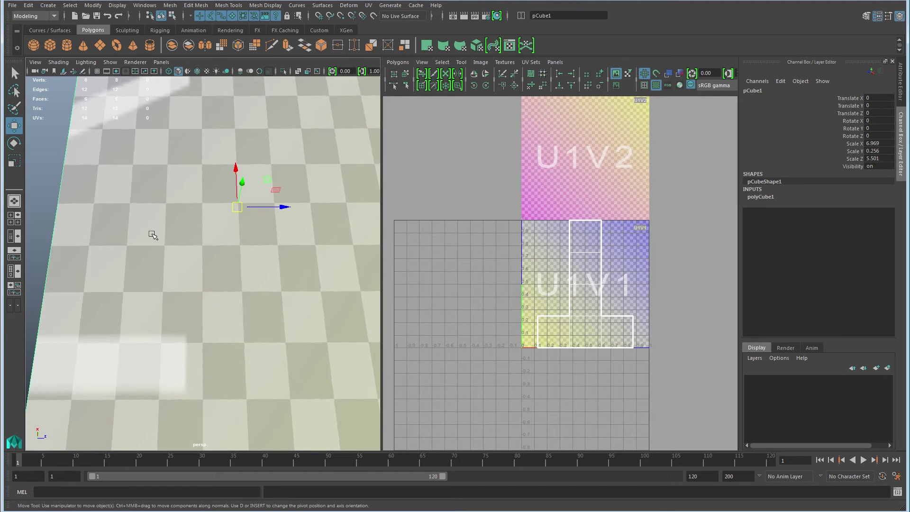
{"action": "left_click_drag", "start_coordinate": [152, 235], "coordinate": [105, 249], "text": "alt"}
{"action": "left_click_drag", "start_coordinate": [233, 199], "coordinate": [253, 203], "text": "alt"}
Select the slab's long side face to identify its UV shell, examine its checker stretching, and return to object mode.
{"action": "key", "text": "F11"}
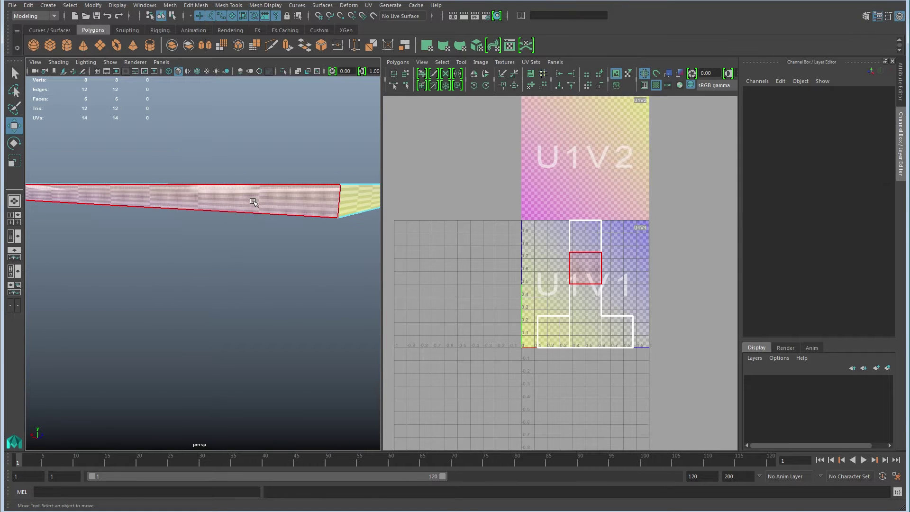
{"action": "left_click", "coordinate": [251, 199]}
{"action": "left_click_drag", "start_coordinate": [319, 252], "coordinate": [256, 273], "text": "alt"}
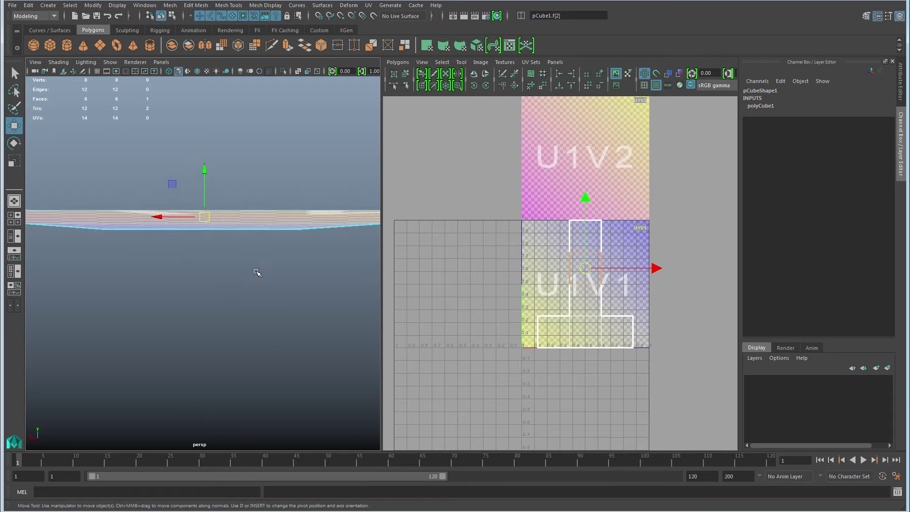
{"action": "scroll", "coordinate": [250, 219], "scroll_direction": "down", "scroll_amount": 4}
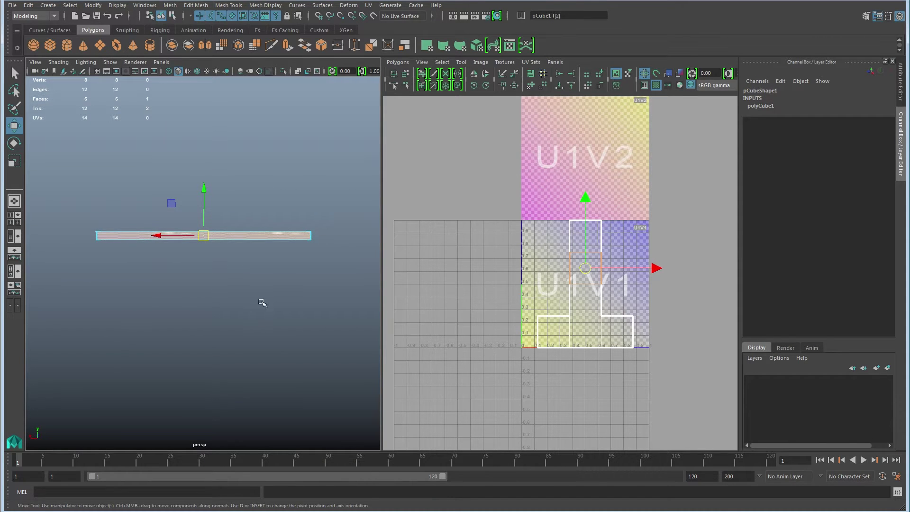
{"action": "left_click_drag", "start_coordinate": [262, 302], "coordinate": [254, 339], "text": "alt"}
{"action": "scroll", "coordinate": [199, 307], "scroll_direction": "up", "scroll_amount": 2}
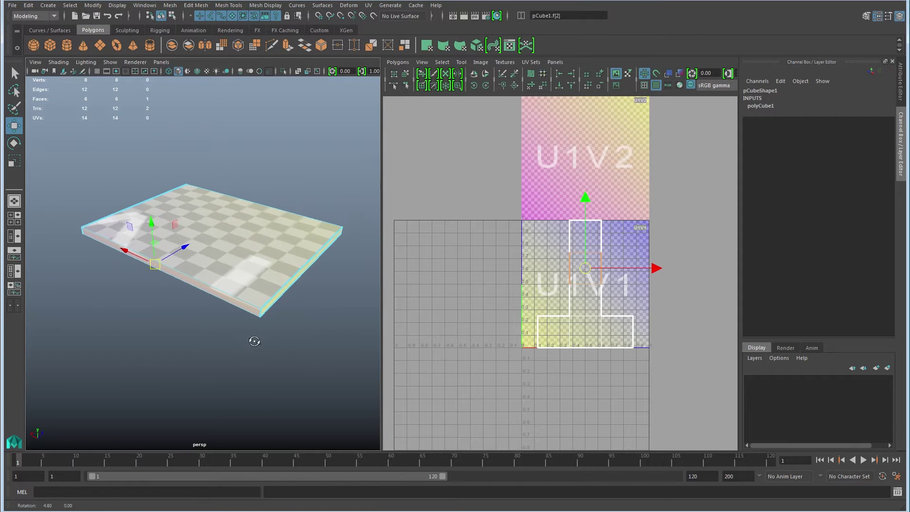
{"action": "scroll", "coordinate": [256, 348], "scroll_direction": "up", "scroll_amount": 4}
{"action": "middle_click_drag", "start_coordinate": [263, 358], "coordinate": [254, 342], "text": "alt"}
{"action": "left_click_drag", "start_coordinate": [256, 342], "coordinate": [281, 352], "text": "alt"}
{"action": "key", "text": "F8"}
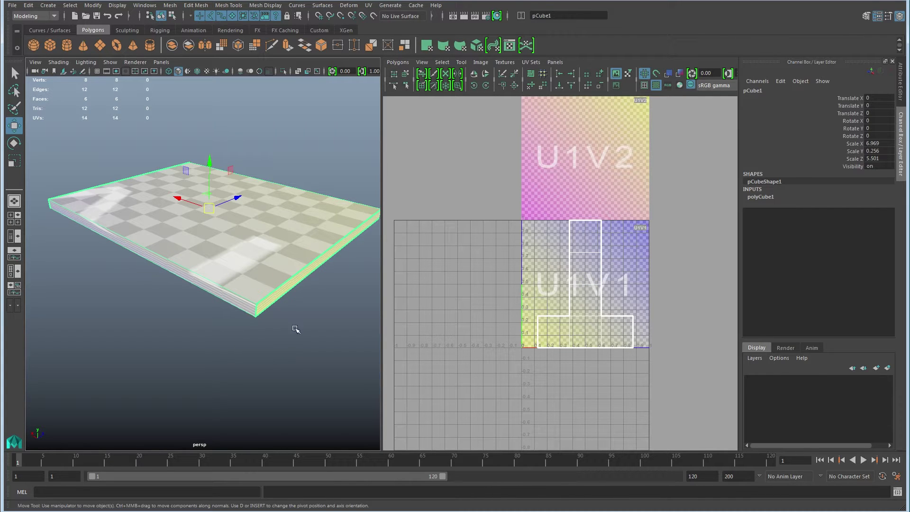
Try to unfold the whole slab's UVs with the Unfold3D method, using 1 iteration and packing.
{"action": "left_click", "coordinate": [532, 86], "text": "shift"}
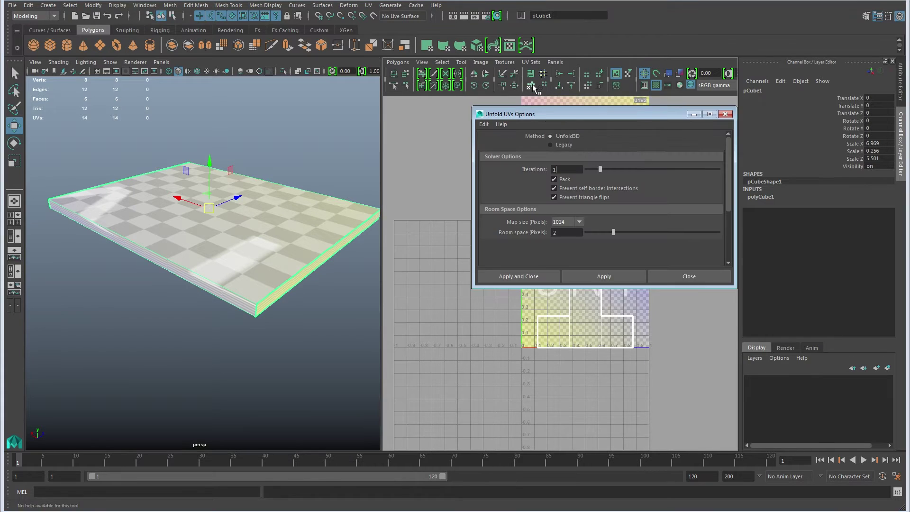
{"action": "left_click_drag", "start_coordinate": [551, 116], "coordinate": [500, 115]}
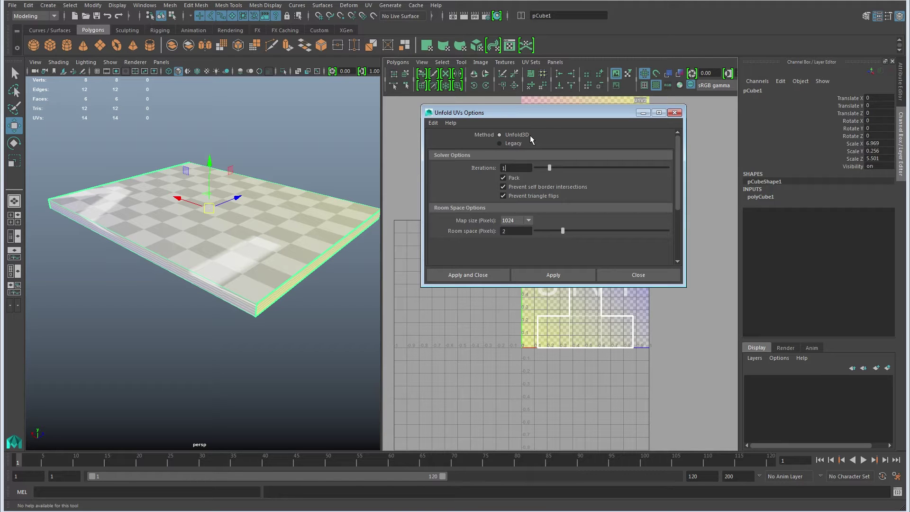
{"action": "left_click", "coordinate": [479, 273]}
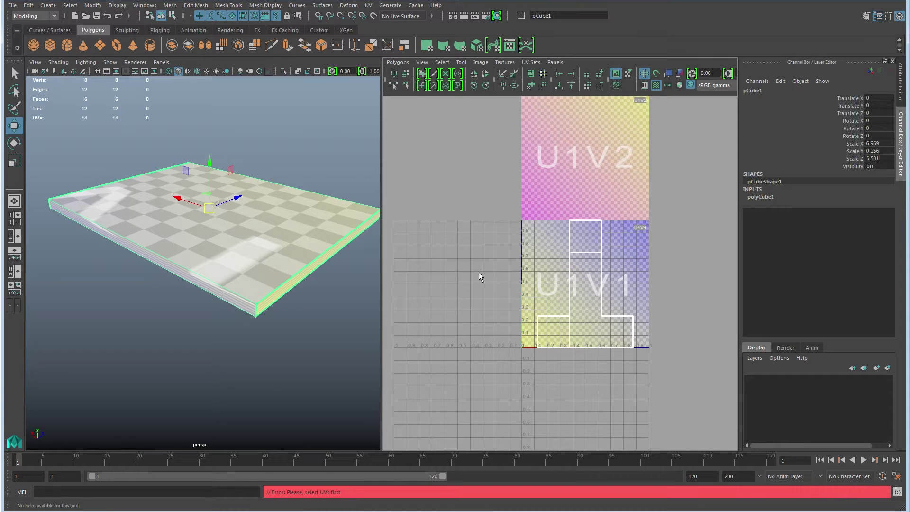
Select all of the slab's UVs and unfold them with the Unfold3D method.
{"action": "right_click_drag", "start_coordinate": [538, 260], "coordinate": [616, 250]}
{"action": "left_click_drag", "start_coordinate": [492, 207], "coordinate": [749, 417]}
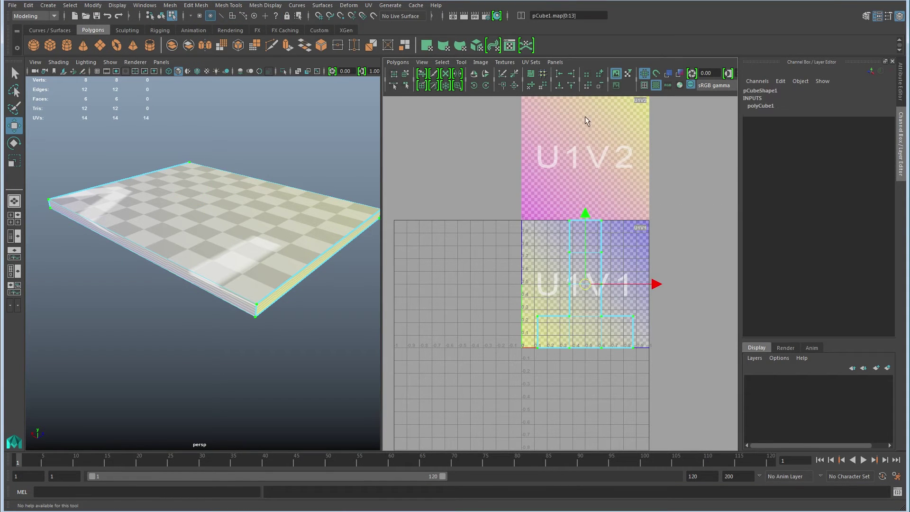
{"action": "left_click", "coordinate": [530, 86]}
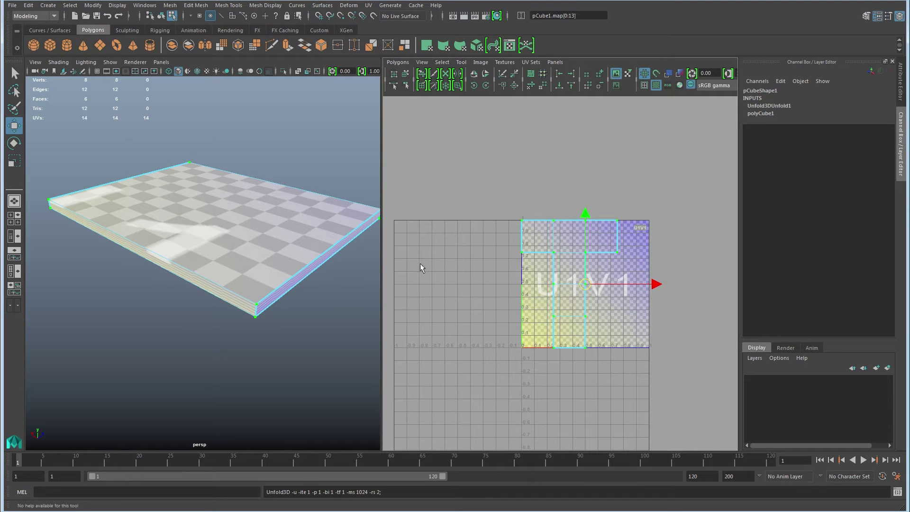
{"action": "mouse_move", "coordinate": [283, 284]}
{"action": "left_mouse_down", "text": "alt"}
{"action": "mouse_move", "coordinate": [205, 270]}
{"action": "mouse_move", "coordinate": [389, 279]}
{"action": "mouse_move", "coordinate": [254, 290]}
{"action": "mouse_move", "coordinate": [275, 283]}
{"action": "left_mouse_up", "text": "alt"}
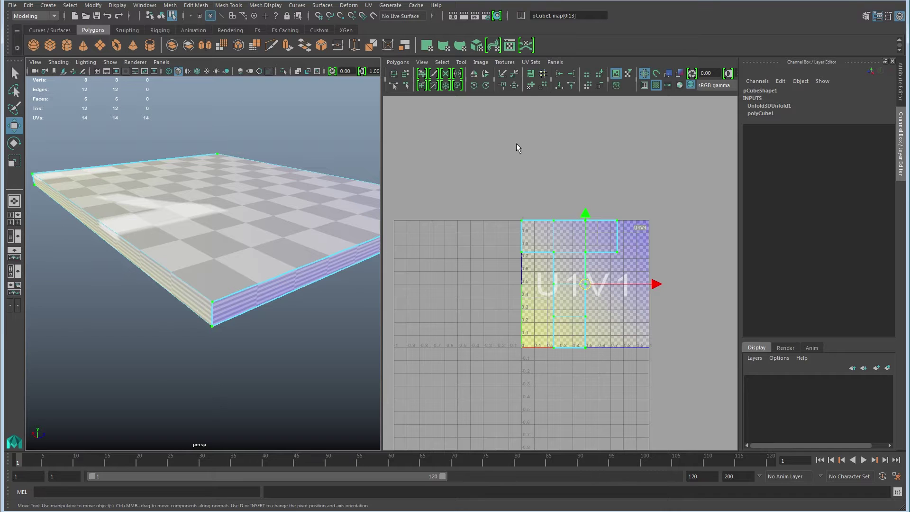
Unfold the selected UVs with the Legacy method and no unfold constraint, and inspect the checker pattern on the slab.
{"action": "left_click", "coordinate": [531, 87], "text": "shift"}
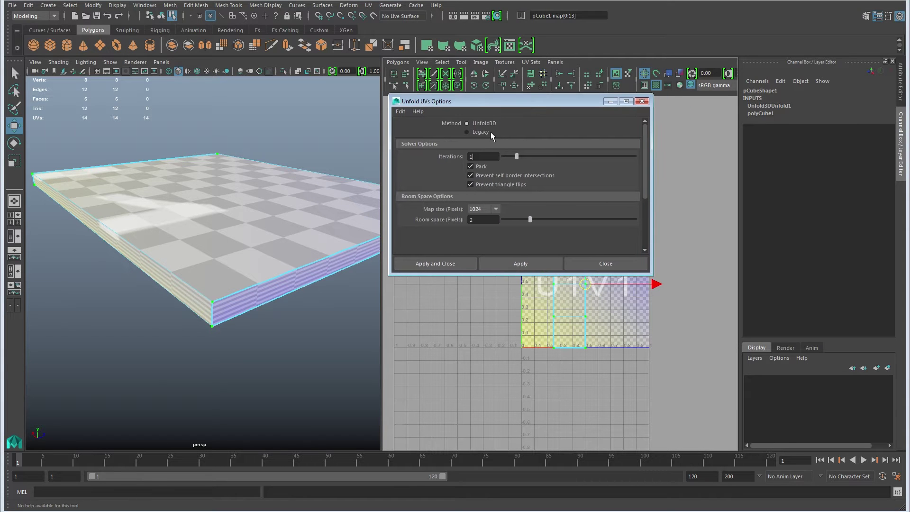
{"action": "left_click", "coordinate": [487, 130]}
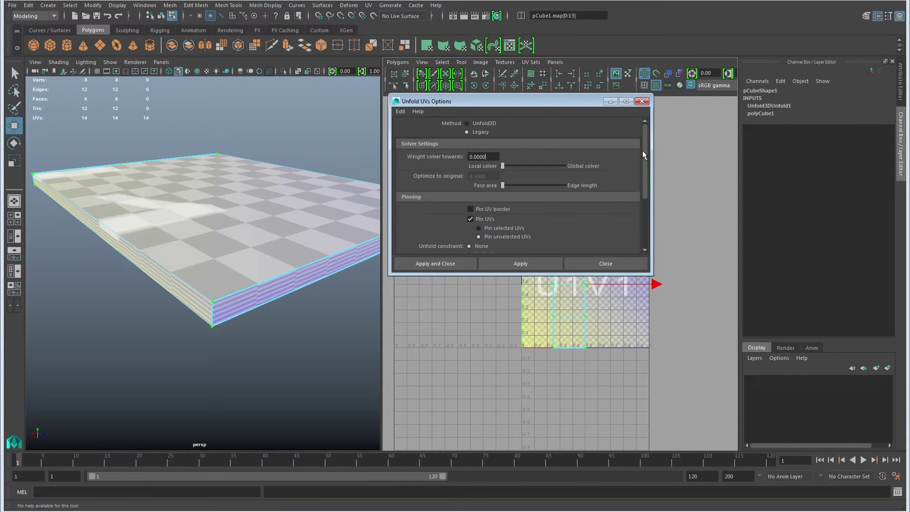
{"action": "left_click_drag", "start_coordinate": [644, 174], "coordinate": [643, 213]}
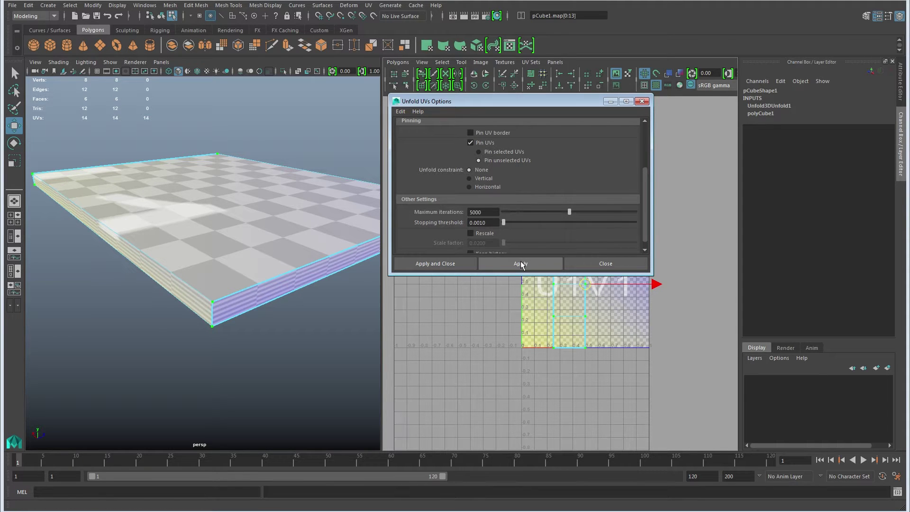
{"action": "left_click", "coordinate": [443, 263]}
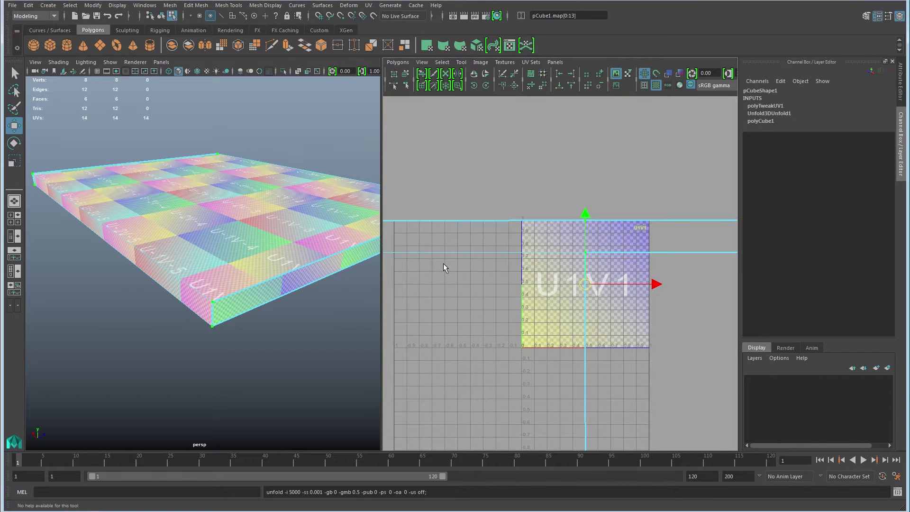
{"action": "left_click_drag", "start_coordinate": [147, 278], "coordinate": [149, 297], "text": "alt"}
{"action": "right_click_drag", "start_coordinate": [149, 296], "coordinate": [195, 282], "text": "alt"}
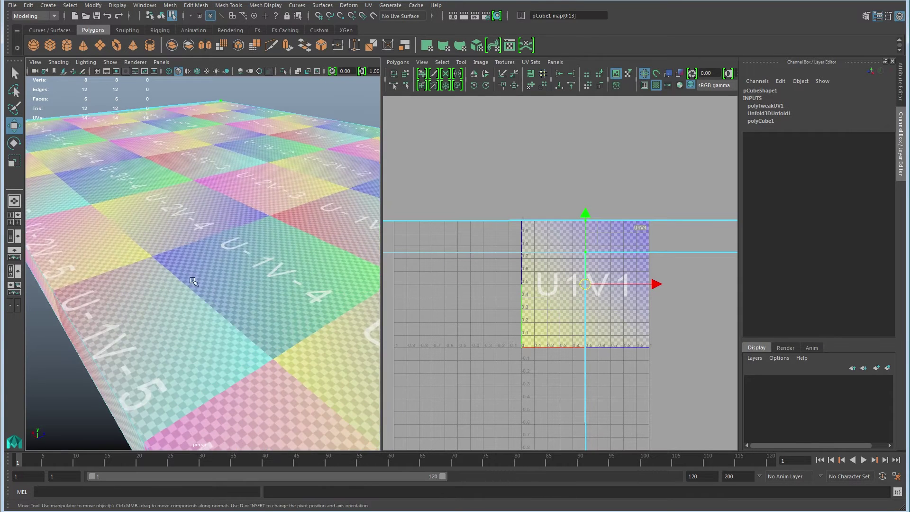
{"action": "left_click_drag", "start_coordinate": [205, 303], "coordinate": [165, 218], "text": "alt"}
{"action": "right_click_drag", "start_coordinate": [222, 237], "coordinate": [228, 239], "text": "alt"}
{"action": "left_click_drag", "start_coordinate": [228, 239], "coordinate": [207, 296], "text": "alt"}
Lay out the unfolded UVs to fit within the 0 to 1 UV square and check the slab's checker pattern.
{"action": "scroll", "coordinate": [498, 275], "scroll_direction": "down", "scroll_amount": 10}
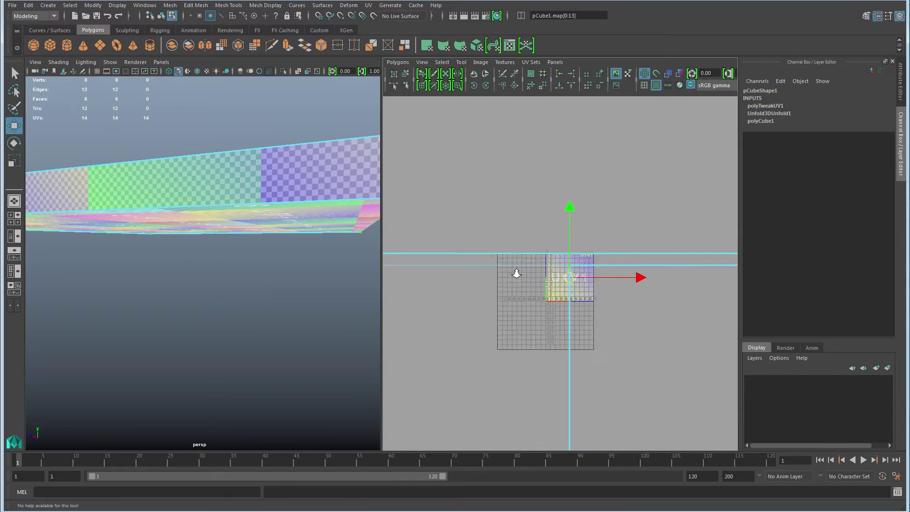
{"action": "scroll", "coordinate": [618, 312], "scroll_direction": "up", "scroll_amount": 4}
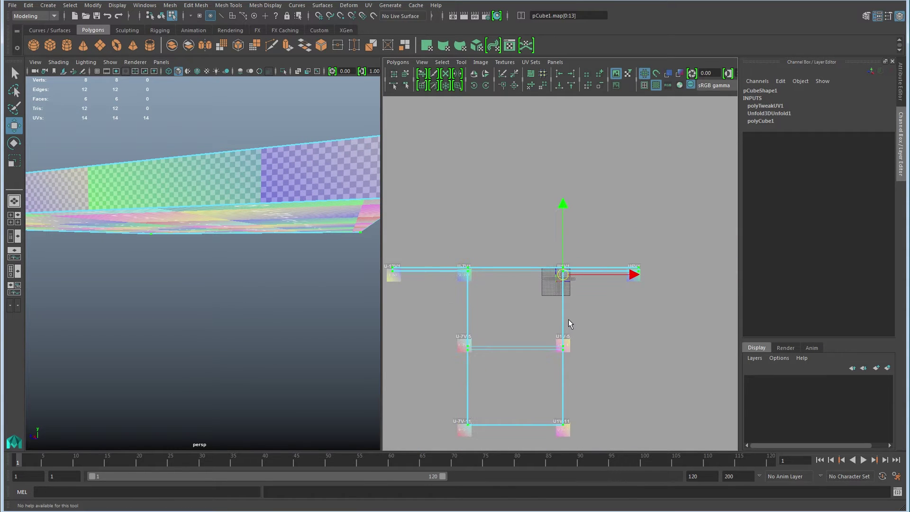
{"action": "left_click", "coordinate": [397, 62]}
{"action": "left_click", "coordinate": [421, 284]}
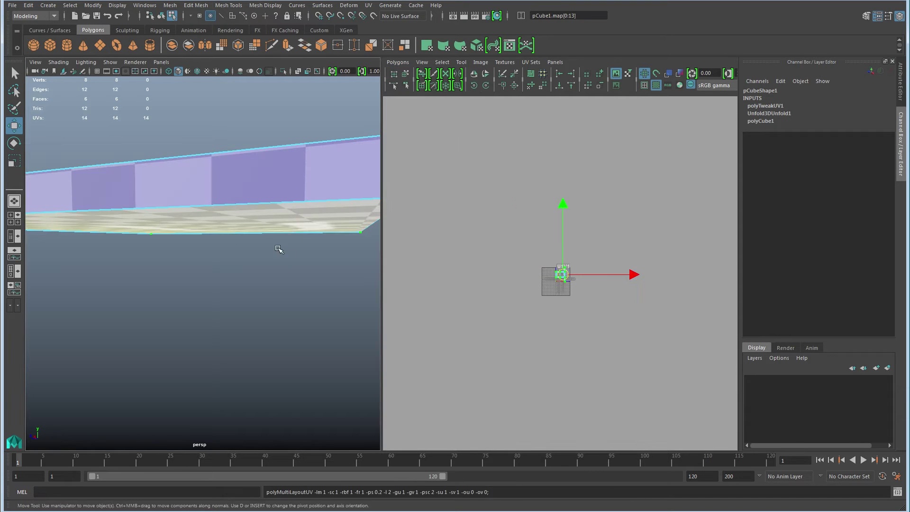
{"action": "left_click_drag", "start_coordinate": [280, 249], "coordinate": [212, 294], "text": "alt"}
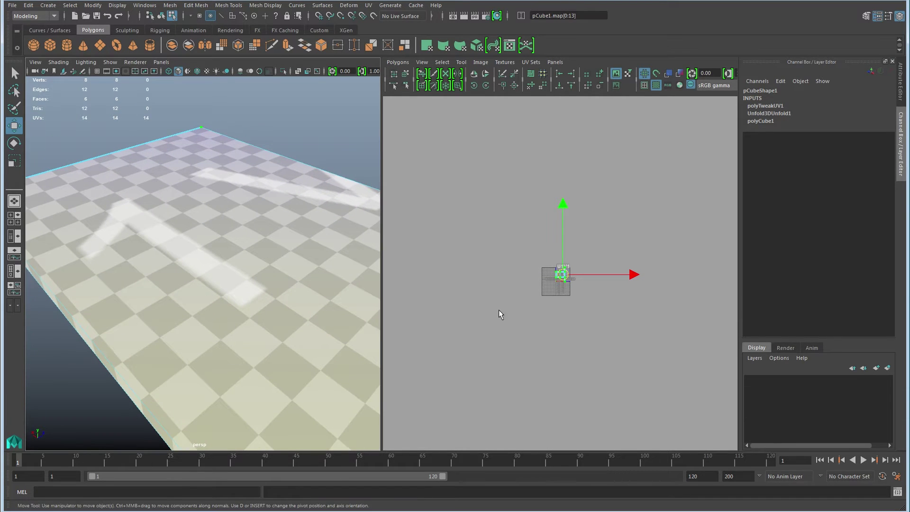
{"action": "right_click_drag", "start_coordinate": [499, 313], "coordinate": [673, 337], "text": "alt"}
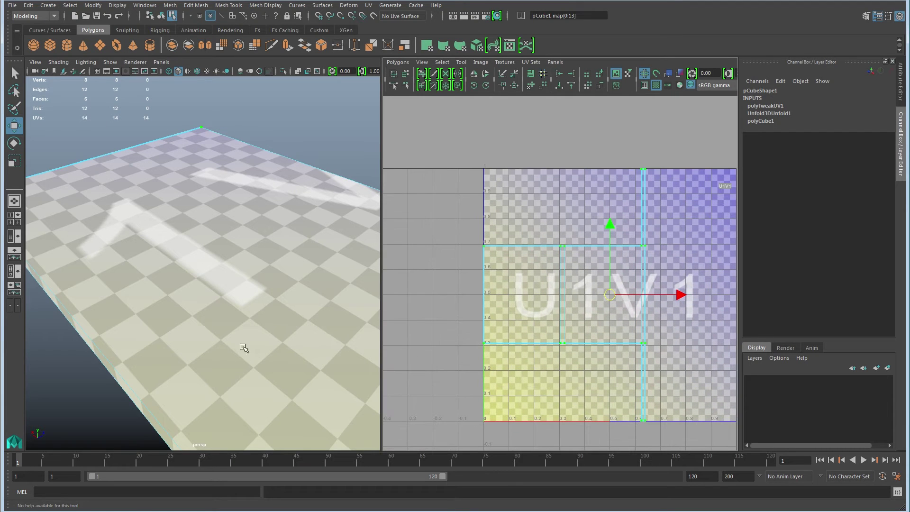
{"action": "left_click_drag", "start_coordinate": [244, 346], "coordinate": [266, 320], "text": "alt"}
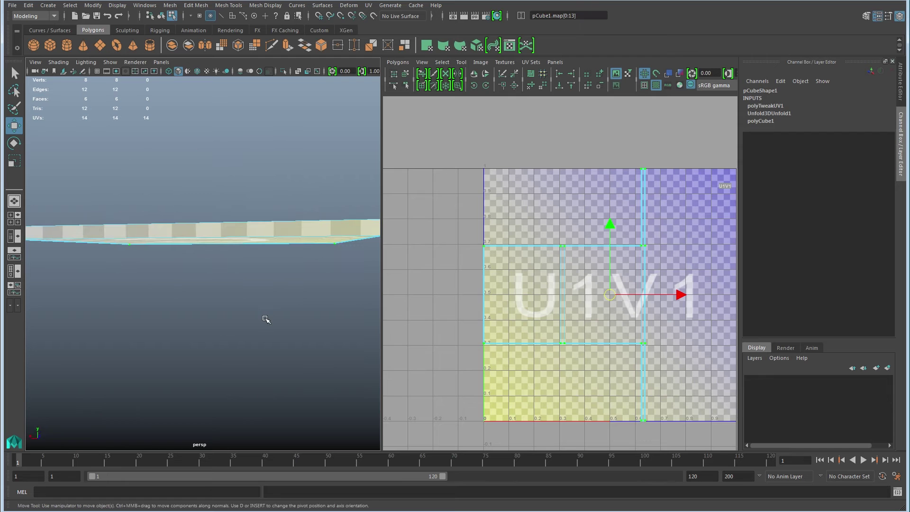
Deselect the slab, create a polygon cylinder and raise it above the slab to about 3.74 in Translate Y.
{"action": "key", "text": "F8"}
{"action": "left_click", "coordinate": [264, 288]}
{"action": "right_click_drag", "start_coordinate": [263, 288], "coordinate": [171, 293], "text": "alt"}
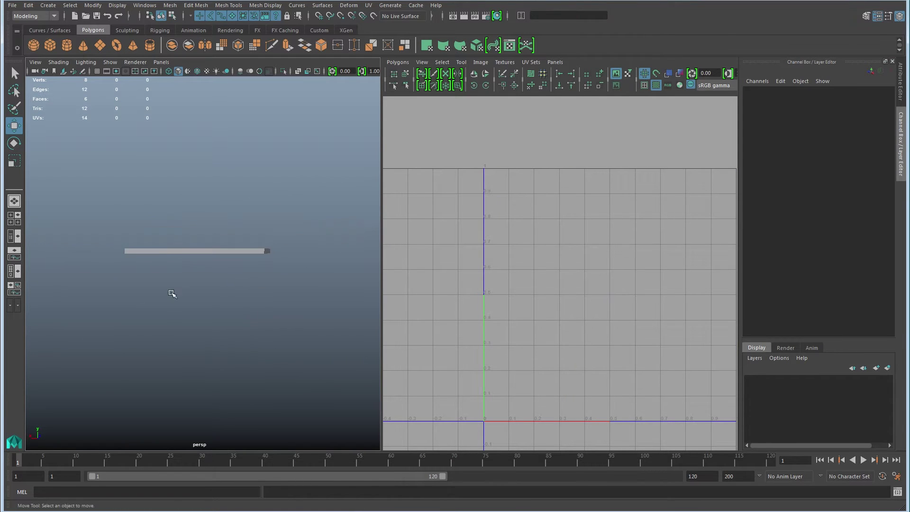
{"action": "left_click_drag", "start_coordinate": [171, 293], "coordinate": [136, 314], "text": "alt"}
{"action": "left_click", "coordinate": [67, 45]}
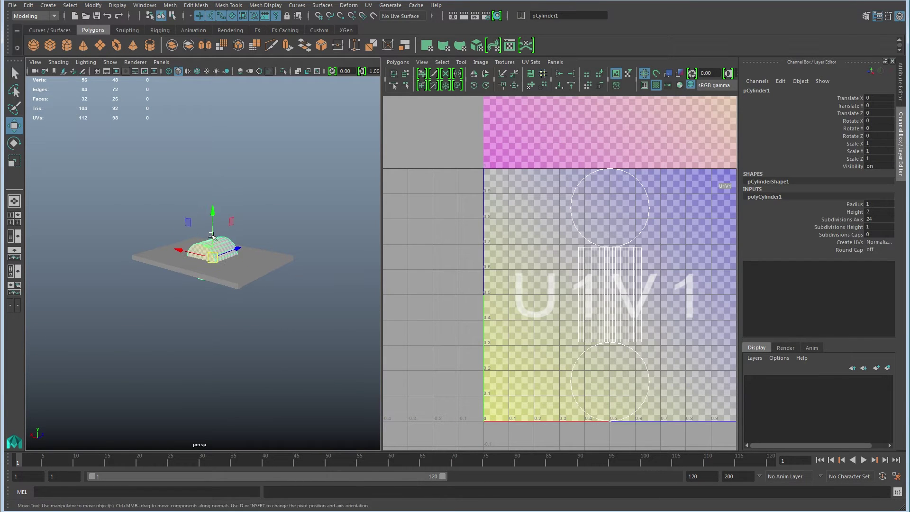
{"action": "left_click_drag", "start_coordinate": [212, 231], "coordinate": [212, 174]}
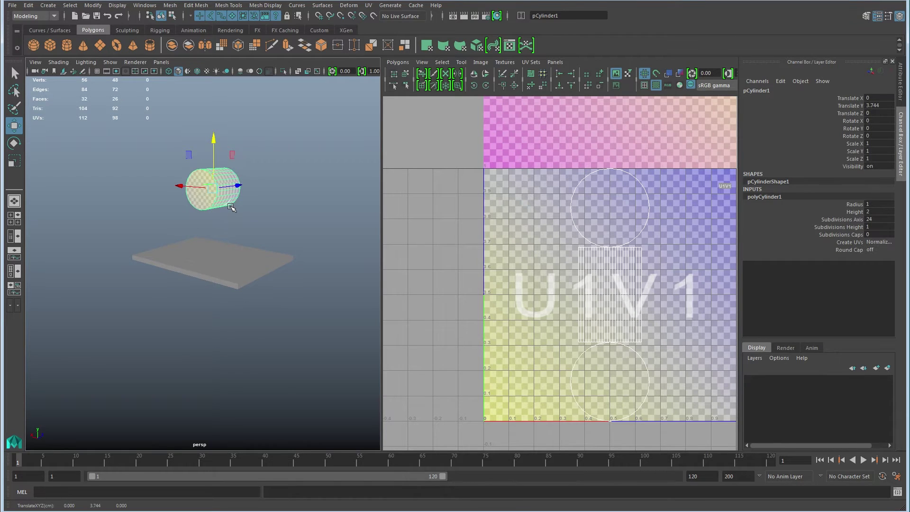
Display the cylinder's texture borders and examine the seams and checker pattern on its caps and curved side.
{"action": "key", "text": "f"}
{"action": "left_click_drag", "start_coordinate": [193, 254], "coordinate": [331, 265], "text": "alt"}
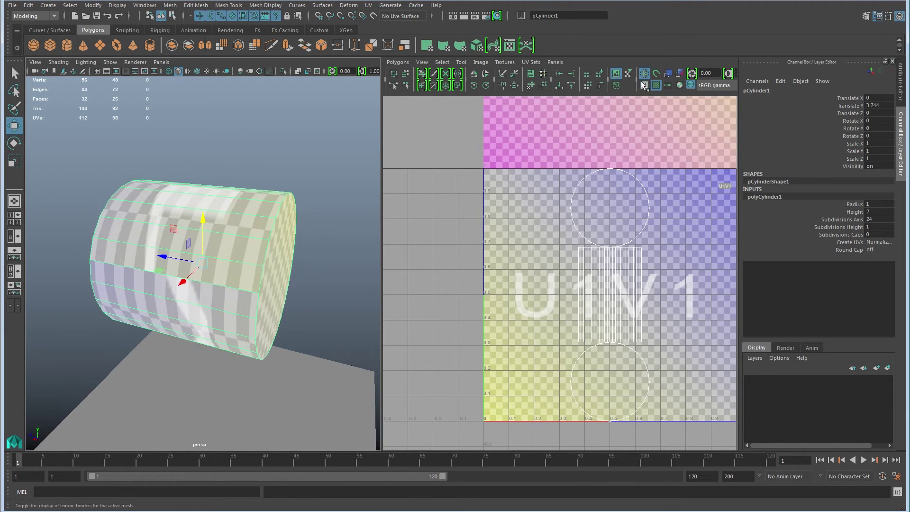
{"action": "left_click_drag", "start_coordinate": [265, 277], "coordinate": [360, 264], "text": "alt"}
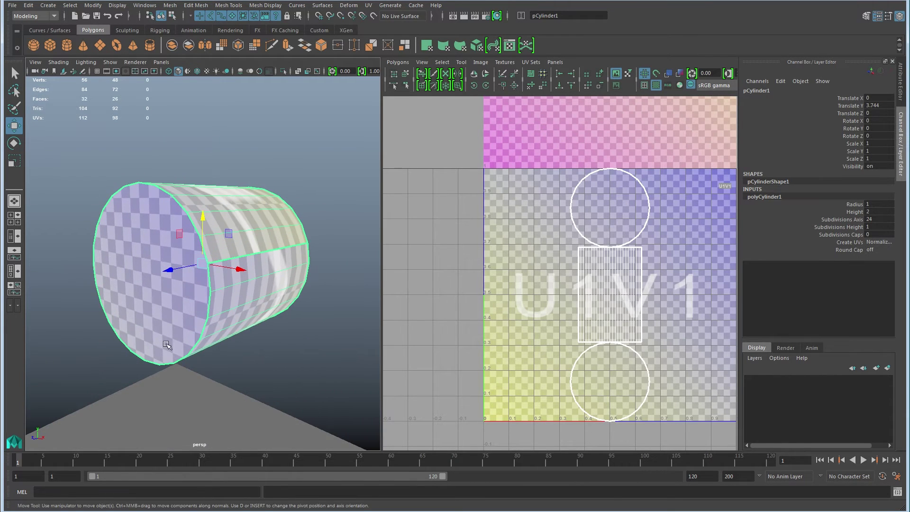
{"action": "left_click_drag", "start_coordinate": [304, 288], "coordinate": [252, 315], "text": "alt"}
{"action": "left_click_drag", "start_coordinate": [230, 270], "coordinate": [177, 273], "text": "alt"}
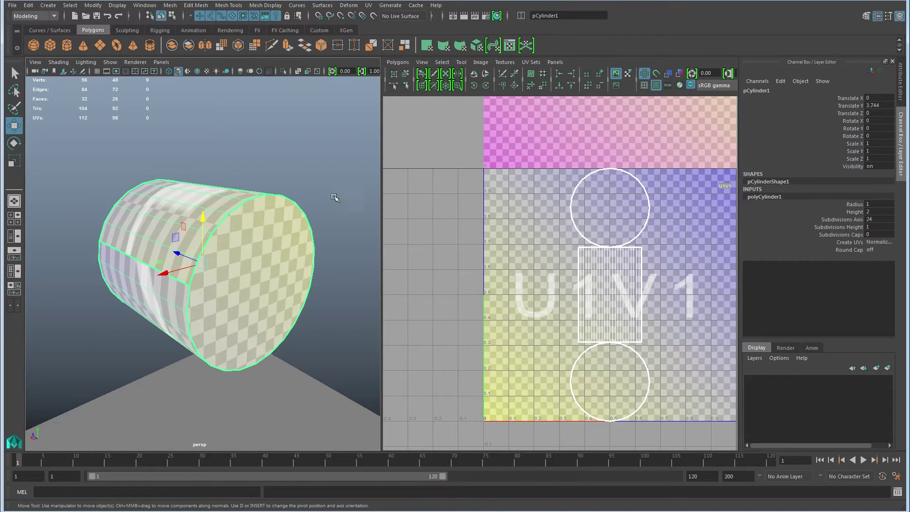
{"action": "left_click_drag", "start_coordinate": [369, 341], "coordinate": [304, 319], "text": "alt"}
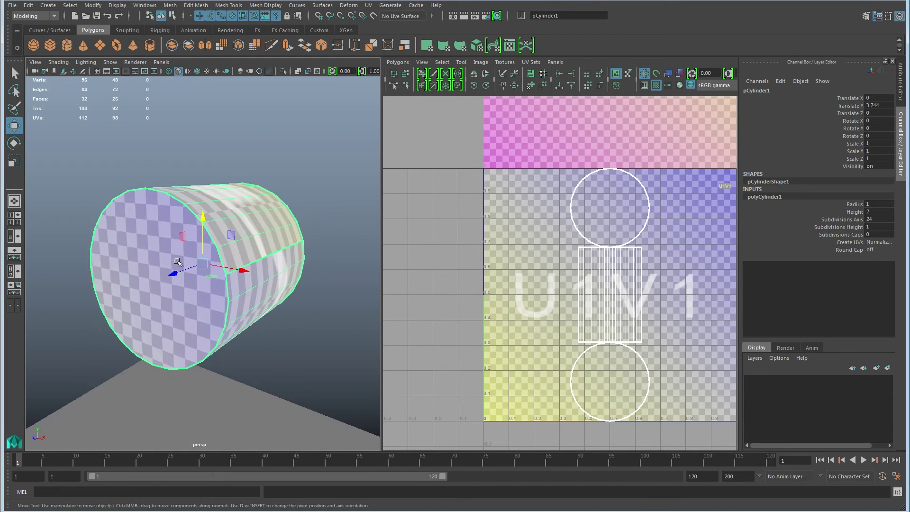
{"action": "left_click_drag", "start_coordinate": [203, 290], "coordinate": [226, 265], "text": "alt"}
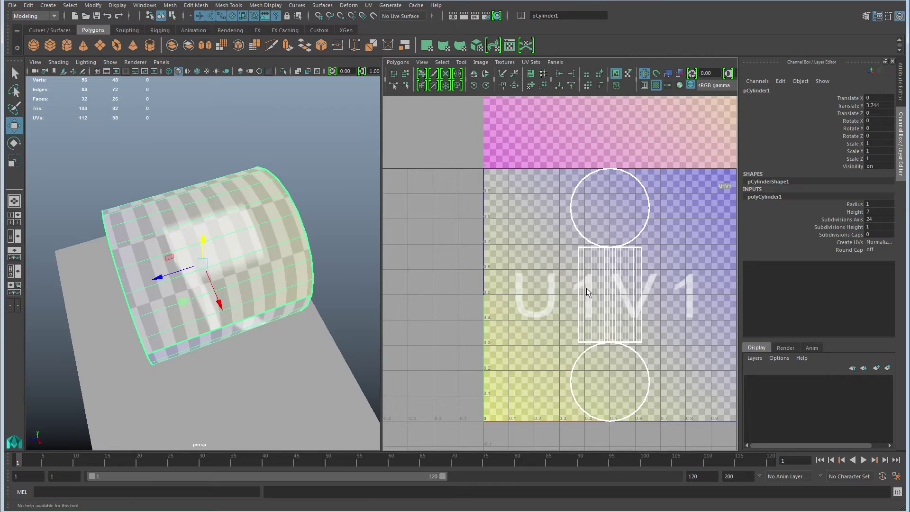
Try widening the UV shell of the cylinder's curved side along U by scaling its UVs, and undo the scaling.
{"action": "right_click_drag", "start_coordinate": [587, 288], "coordinate": [607, 288]}
{"action": "left_click_drag", "start_coordinate": [575, 245], "coordinate": [583, 255]}
{"action": "right_click_drag", "start_coordinate": [610, 248], "coordinate": [619, 257], "text": "ctrl"}
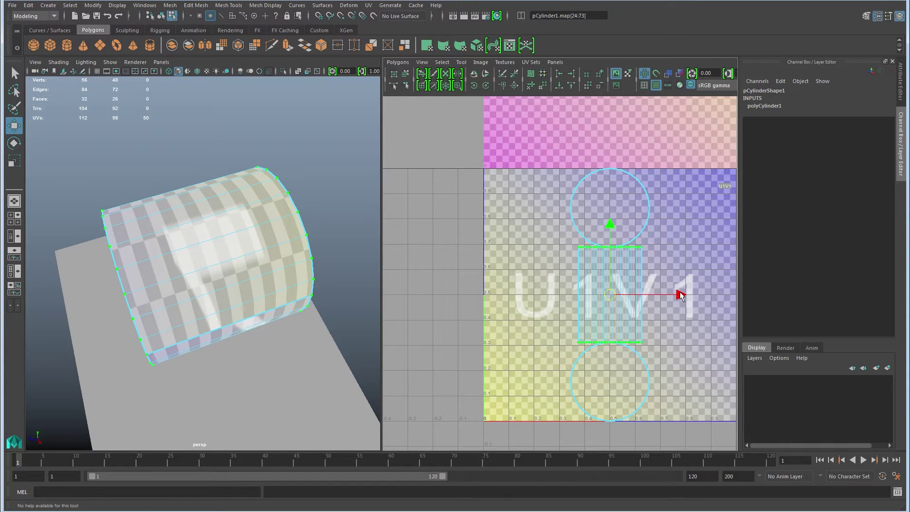
{"action": "key", "text": "r"}
{"action": "left_click_drag", "start_coordinate": [677, 294], "coordinate": [738, 296]}
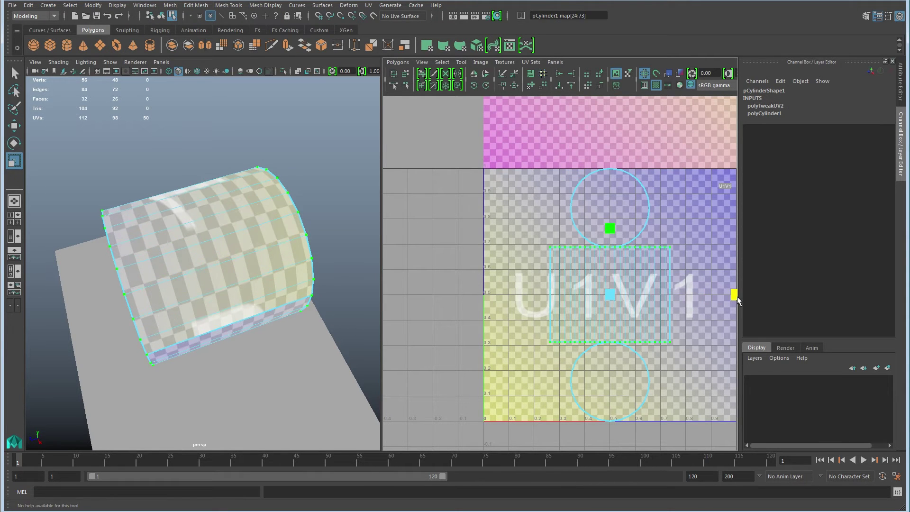
{"action": "key", "text": "ctrl+z"}
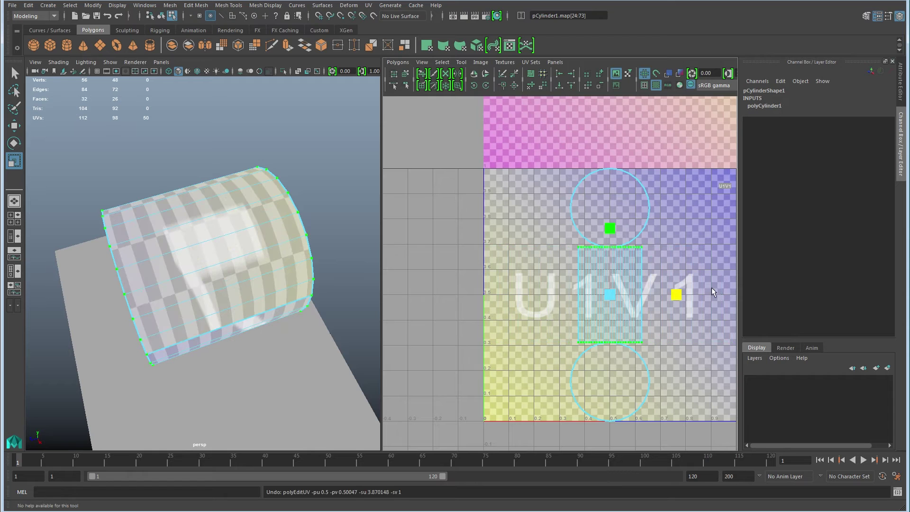
Unfold all the cylinder's UVs with the Unfold3D method and Pack enabled, and check the resulting checker pattern.
{"action": "left_click_drag", "start_coordinate": [522, 161], "coordinate": [781, 432]}
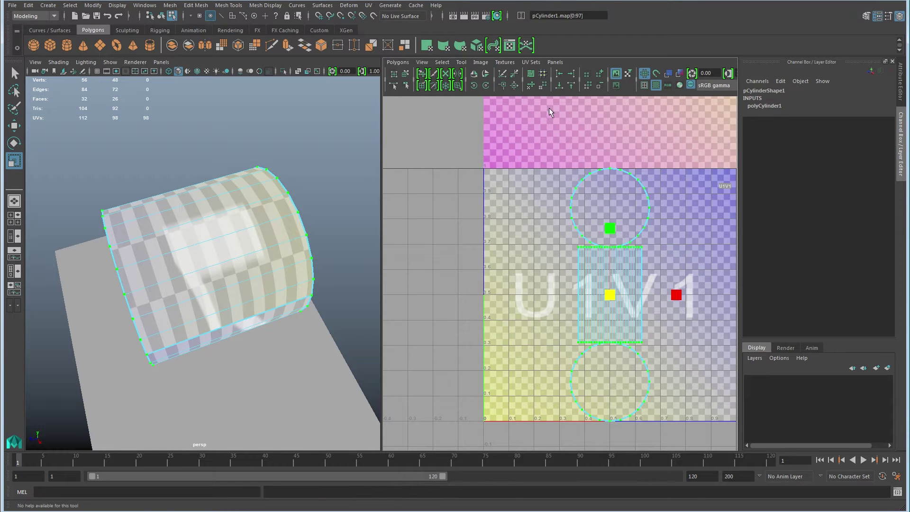
{"action": "right_click", "coordinate": [529, 84]}
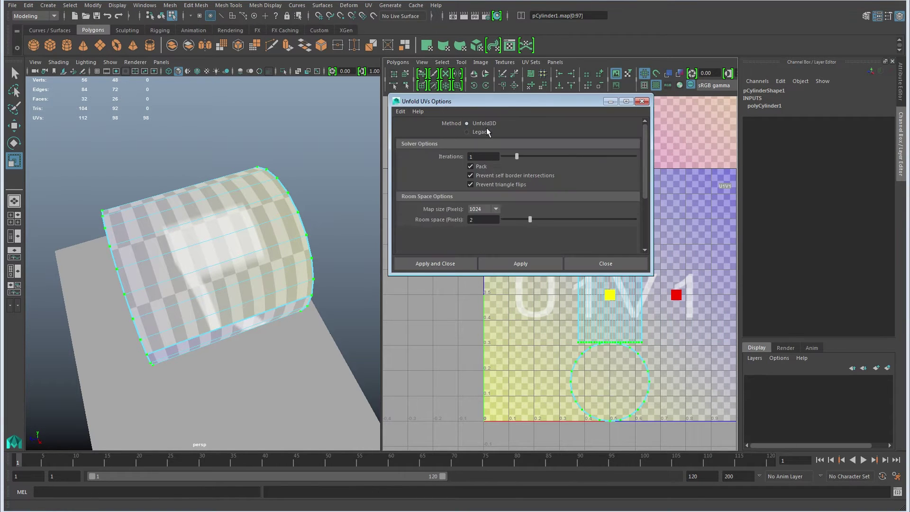
{"action": "left_click", "coordinate": [443, 263]}
{"action": "right_click_drag", "start_coordinate": [285, 277], "coordinate": [289, 287], "text": "alt"}
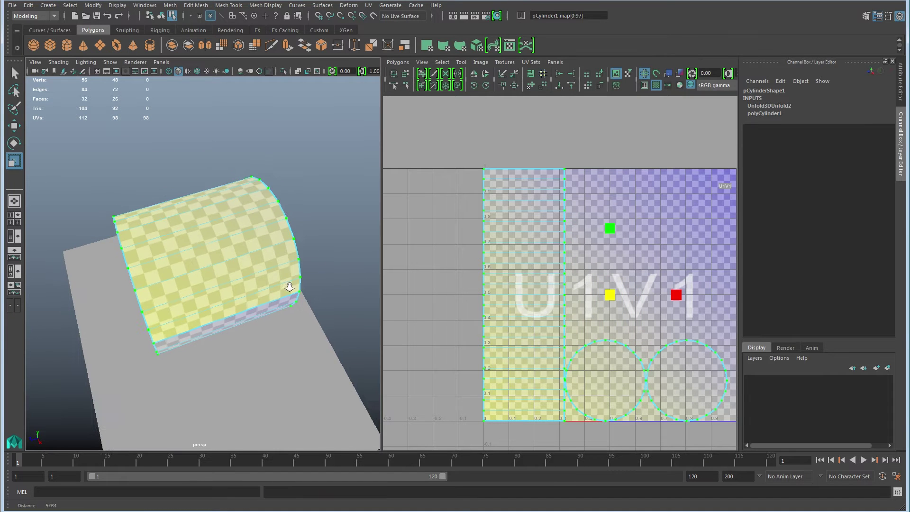
{"action": "left_click_drag", "start_coordinate": [289, 287], "coordinate": [254, 341], "text": "alt"}
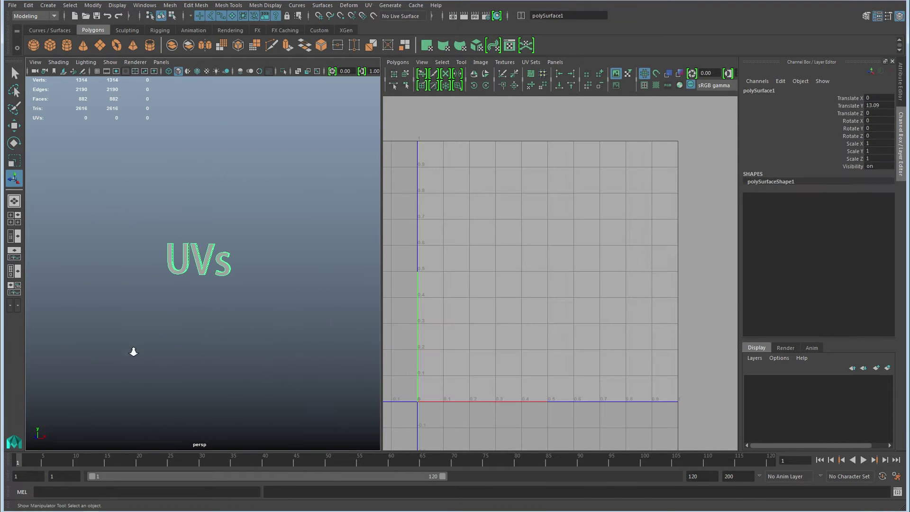
Apply a planar projection from the Z axis to the UVs text, fitted to its bounding box with image ratio kept, and show the checker texture.
{"action": "right_click_drag", "start_coordinate": [134, 350], "coordinate": [428, 333], "text": "alt"}
{"action": "right_click_drag", "start_coordinate": [218, 374], "coordinate": [252, 371], "text": "alt"}
{"action": "middle_click_drag", "start_coordinate": [253, 371], "coordinate": [276, 368], "text": "alt"}
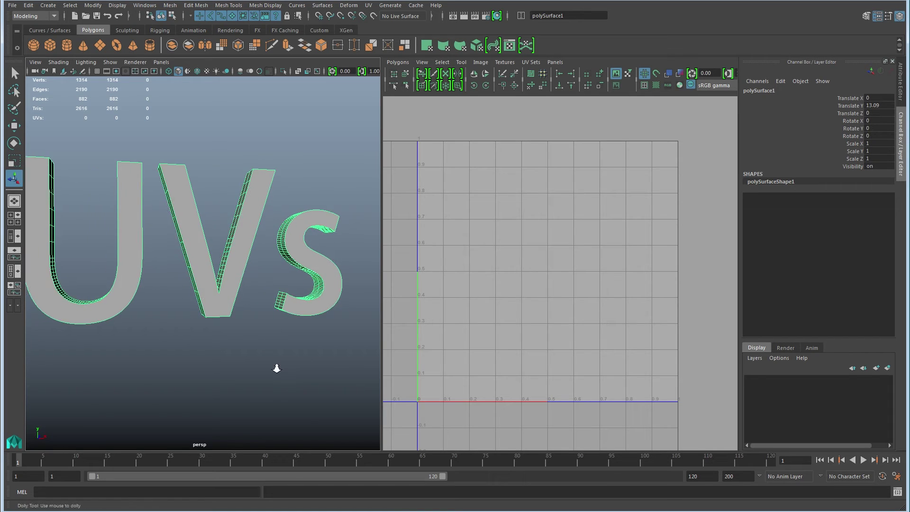
{"action": "right_click_drag", "start_coordinate": [276, 367], "coordinate": [237, 368], "text": "alt"}
{"action": "middle_click_drag", "start_coordinate": [237, 368], "coordinate": [245, 372], "text": "alt"}
{"action": "left_click", "coordinate": [368, 5]}
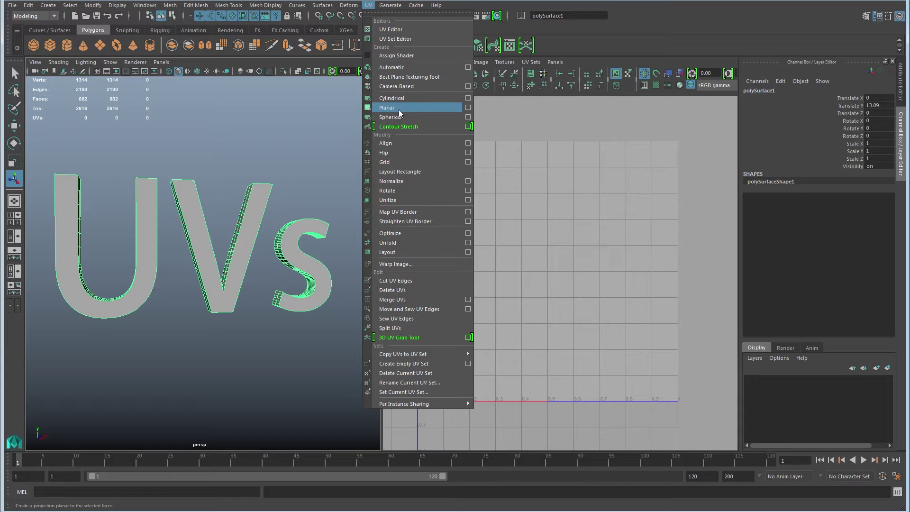
{"action": "left_click", "coordinate": [468, 110]}
{"action": "left_click_drag", "start_coordinate": [504, 112], "coordinate": [474, 112]}
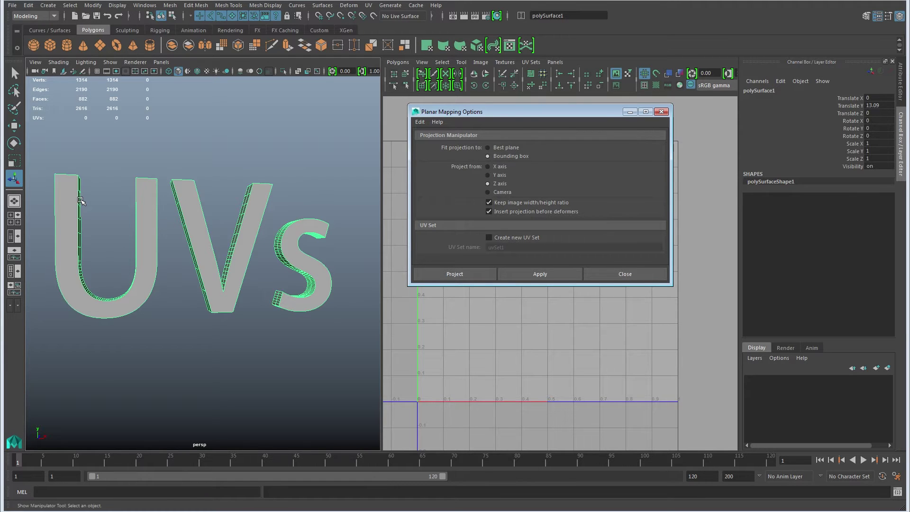
{"action": "left_click_drag", "start_coordinate": [115, 251], "coordinate": [149, 250], "text": "alt"}
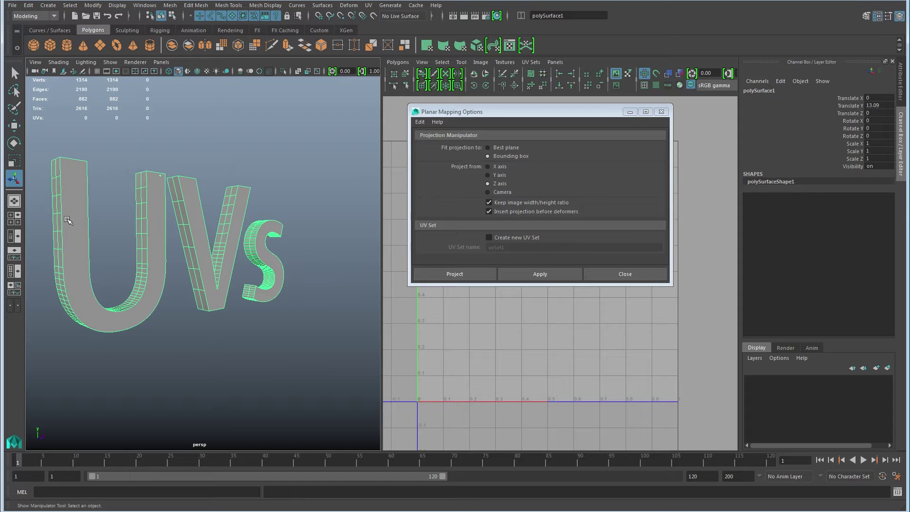
{"action": "left_click_drag", "start_coordinate": [317, 298], "coordinate": [256, 297], "text": "alt"}
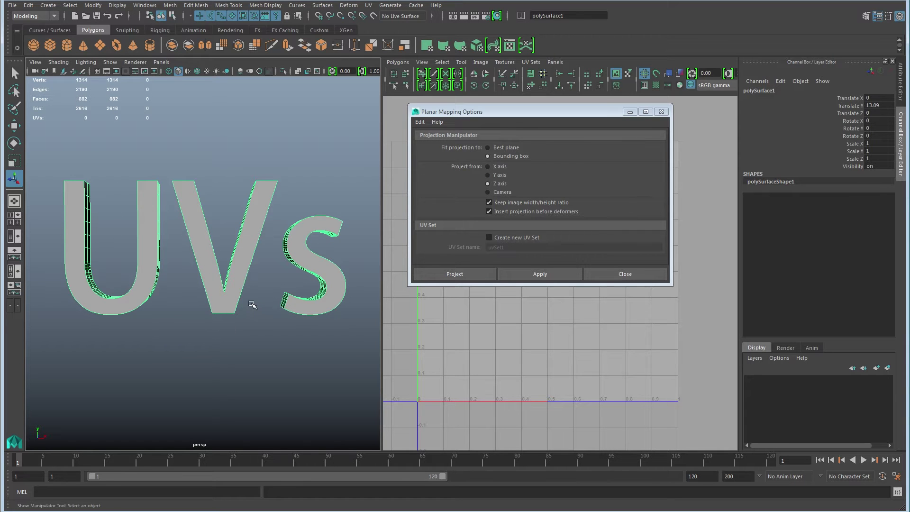
{"action": "left_click_drag", "start_coordinate": [248, 308], "coordinate": [197, 329], "text": "alt"}
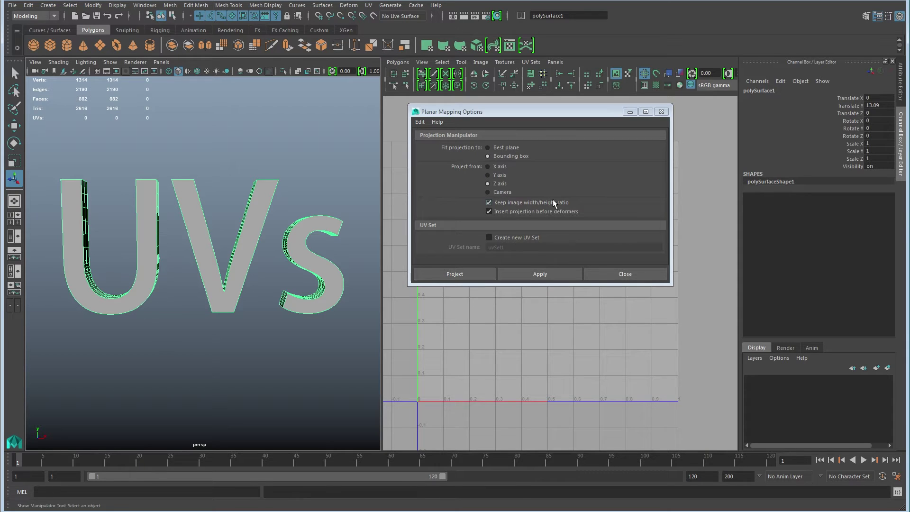
{"action": "left_click", "coordinate": [459, 273]}
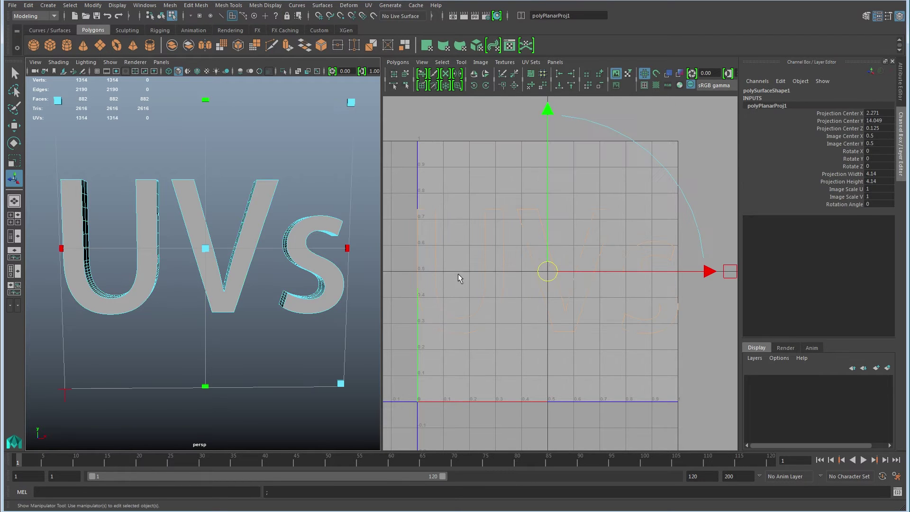
{"action": "left_click", "coordinate": [656, 85]}
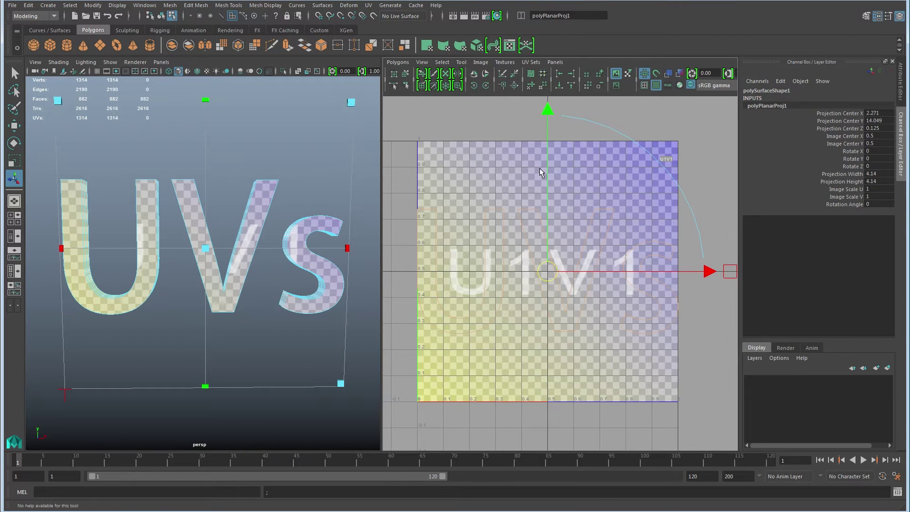
Examine the checker pattern on the letters' fronts, side walls and the top end of the U.
{"action": "left_click_drag", "start_coordinate": [185, 321], "coordinate": [201, 325], "text": "alt"}
{"action": "scroll", "coordinate": [201, 324], "scroll_direction": "up", "scroll_amount": 4}
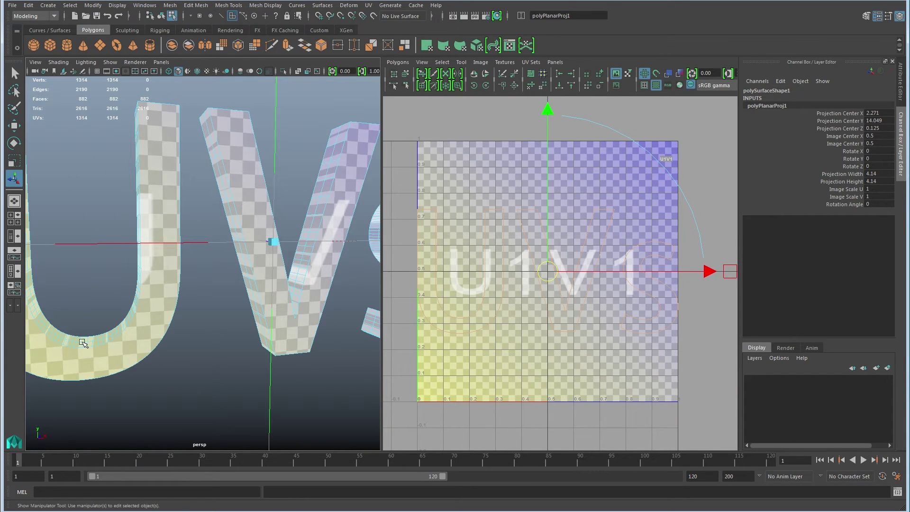
{"action": "left_click_drag", "start_coordinate": [84, 343], "coordinate": [155, 328], "text": "alt"}
{"action": "scroll", "coordinate": [154, 303], "scroll_direction": "up", "scroll_amount": 3}
{"action": "left_click_drag", "start_coordinate": [152, 280], "coordinate": [328, 293], "text": "alt"}
{"action": "scroll", "coordinate": [207, 313], "scroll_direction": "up", "scroll_amount": 3}
{"action": "right_click_drag", "start_coordinate": [330, 293], "coordinate": [229, 264], "text": "alt"}
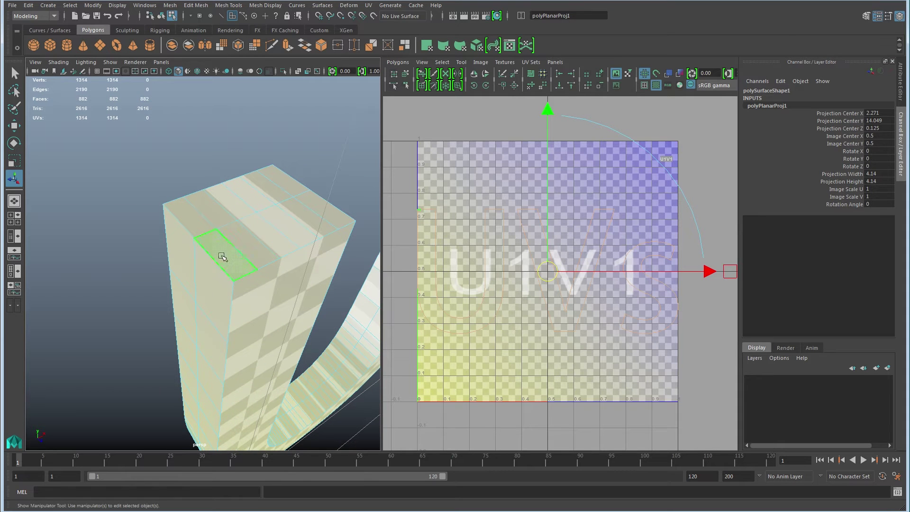
Select the front row of faces on the top end of the U's outer leg and examine their UVs in the UV Editor.
{"action": "left_click", "coordinate": [239, 255]}
{"action": "left_click", "coordinate": [261, 247], "text": "shift"}
{"action": "left_click", "coordinate": [285, 237], "text": "shift"}
{"action": "left_click", "coordinate": [316, 220], "text": "shift"}
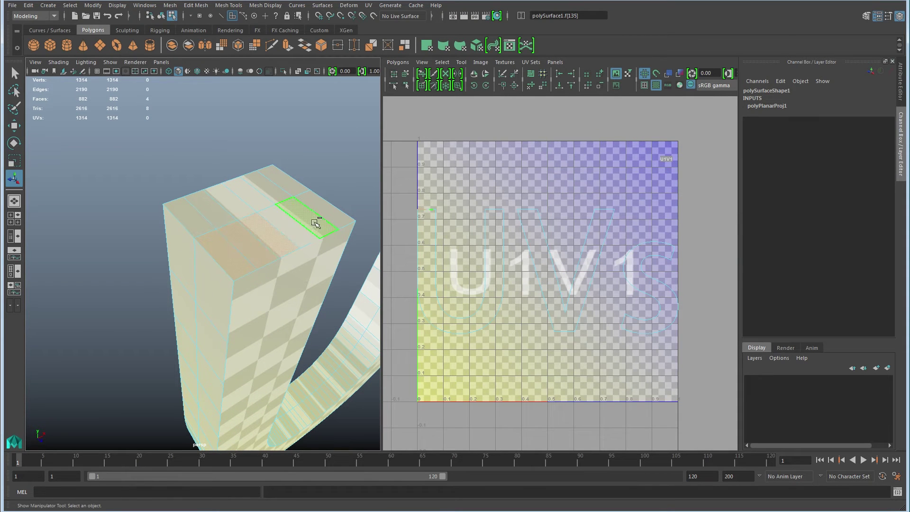
{"action": "left_click", "coordinate": [308, 229], "text": "shift"}
{"action": "left_click", "coordinate": [334, 218], "text": "shift"}
{"action": "scroll", "coordinate": [526, 287], "scroll_direction": "up", "scroll_amount": 10}
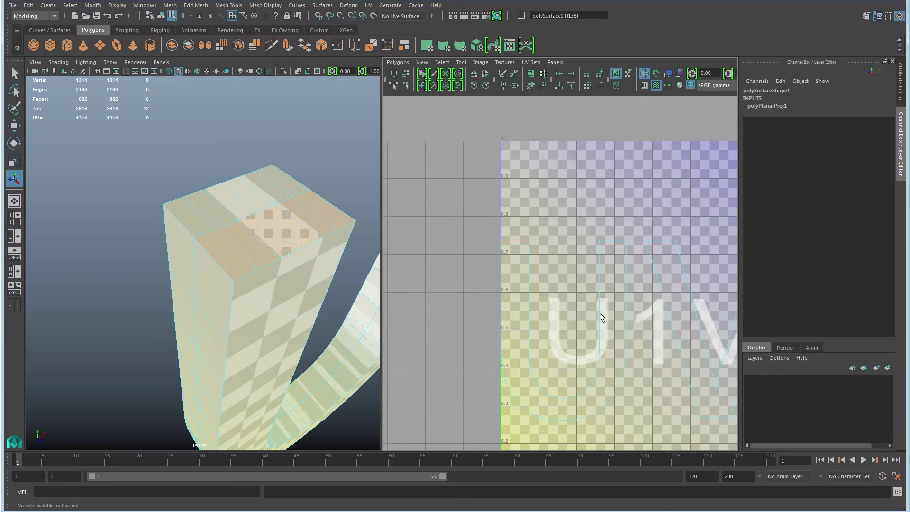
{"action": "middle_click_drag", "start_coordinate": [525, 291], "coordinate": [635, 332], "text": "alt"}
{"action": "scroll", "coordinate": [550, 282], "scroll_direction": "up", "scroll_amount": 2}
{"action": "middle_click_drag", "start_coordinate": [489, 209], "coordinate": [490, 247], "text": "alt"}
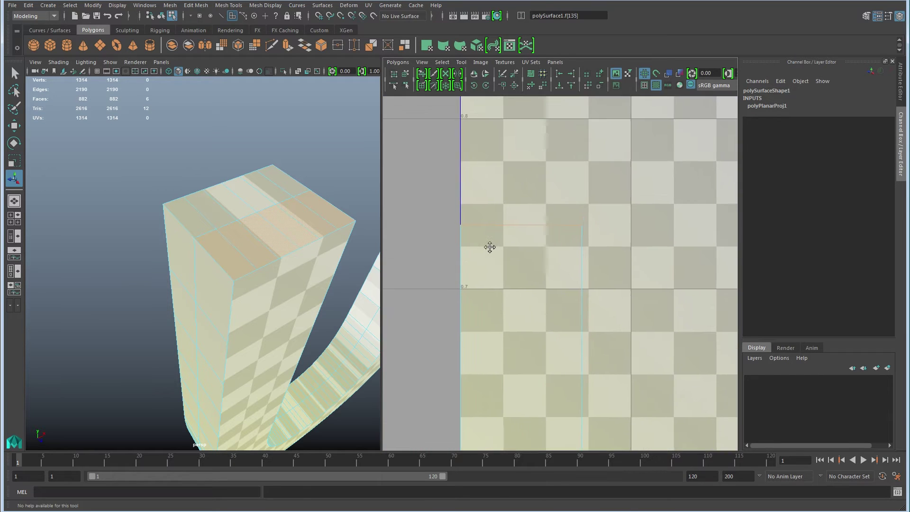
{"action": "scroll", "coordinate": [423, 244], "scroll_direction": "up", "scroll_amount": 1}
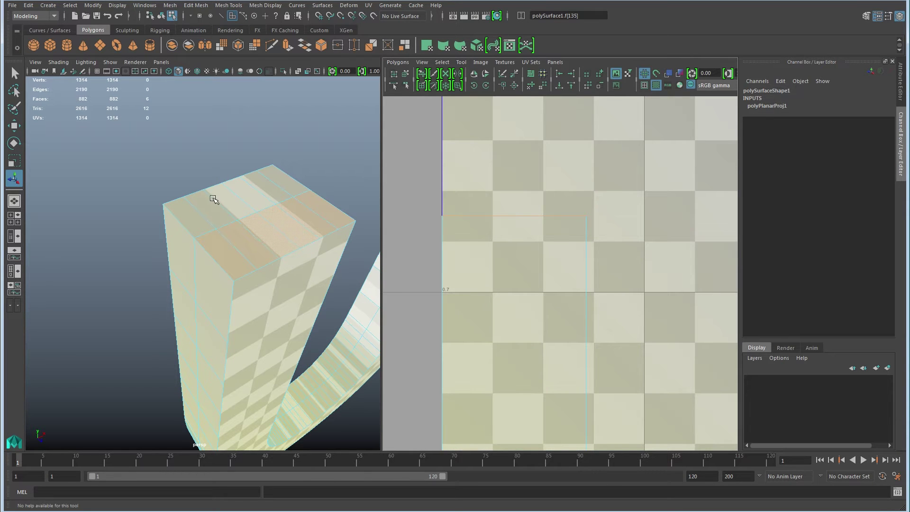
Inspect the planar-mapped checker pattern on the letters from the front, sides and back, and return to object selection.
{"action": "right_click_drag", "start_coordinate": [244, 328], "coordinate": [213, 338], "text": "alt"}
{"action": "left_click_drag", "start_coordinate": [213, 338], "coordinate": [269, 335], "text": "alt"}
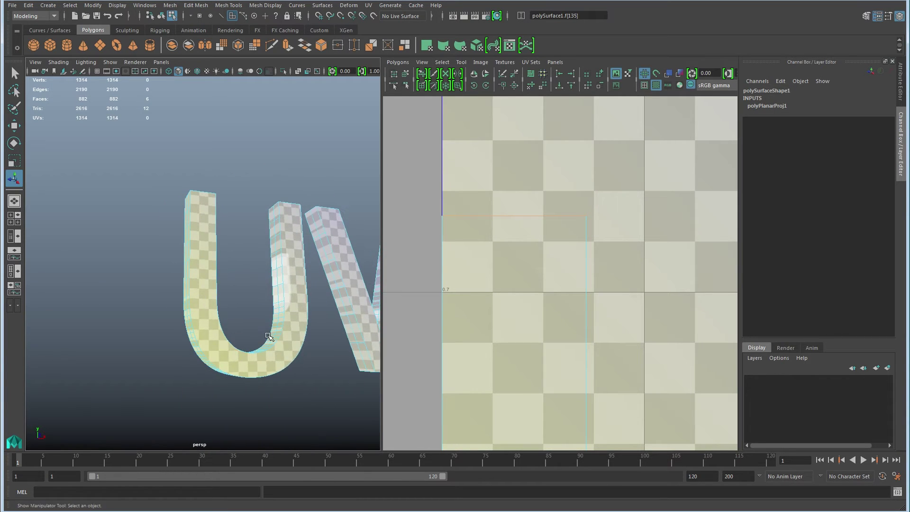
{"action": "middle_click_drag", "start_coordinate": [269, 335], "coordinate": [154, 335], "text": "alt"}
{"action": "right_click_drag", "start_coordinate": [154, 335], "coordinate": [76, 338], "text": "alt"}
{"action": "left_click_drag", "start_coordinate": [205, 343], "coordinate": [176, 349], "text": "alt"}
{"action": "right_click_drag", "start_coordinate": [176, 349], "coordinate": [203, 352], "text": "alt"}
{"action": "left_click_drag", "start_coordinate": [204, 353], "coordinate": [217, 356], "text": "alt"}
{"action": "left_click_drag", "start_coordinate": [248, 282], "coordinate": [221, 333], "text": "alt"}
{"action": "right_click_drag", "start_coordinate": [220, 333], "coordinate": [321, 331], "text": "alt"}
{"action": "left_click_drag", "start_coordinate": [321, 332], "coordinate": [232, 317], "text": "alt"}
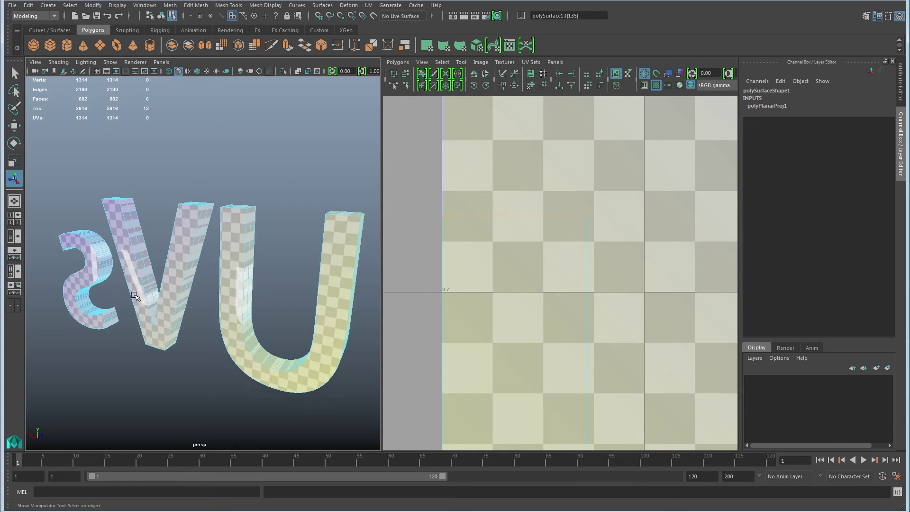
{"action": "left_click_drag", "start_coordinate": [137, 294], "coordinate": [201, 344], "text": "alt"}
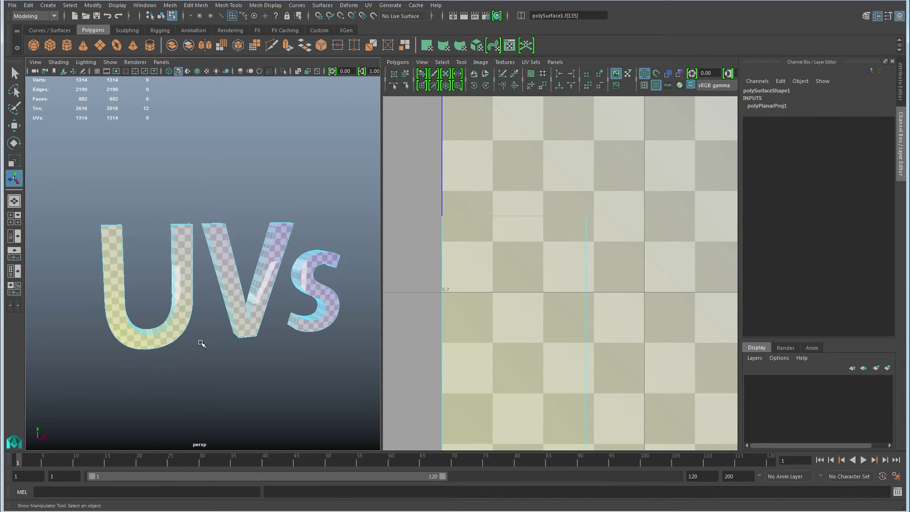
{"action": "key", "text": "F8"}
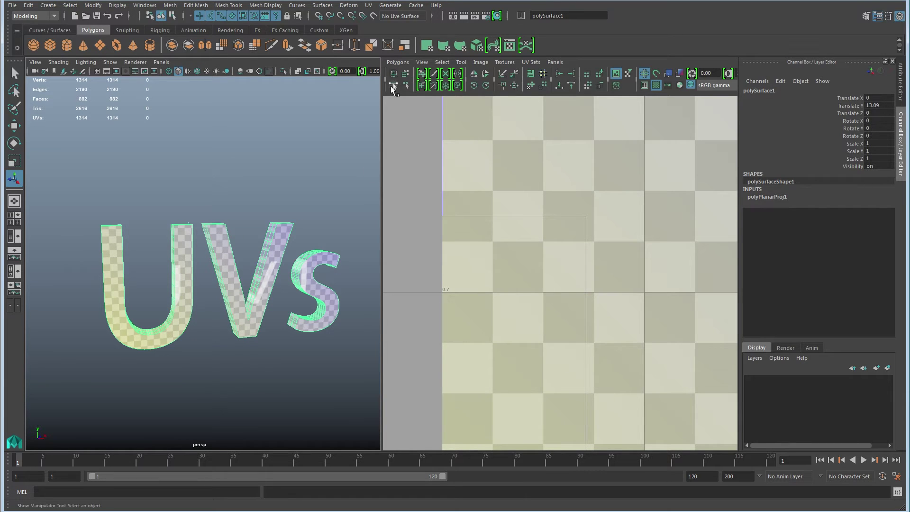
{"action": "left_click", "coordinate": [368, 5]}
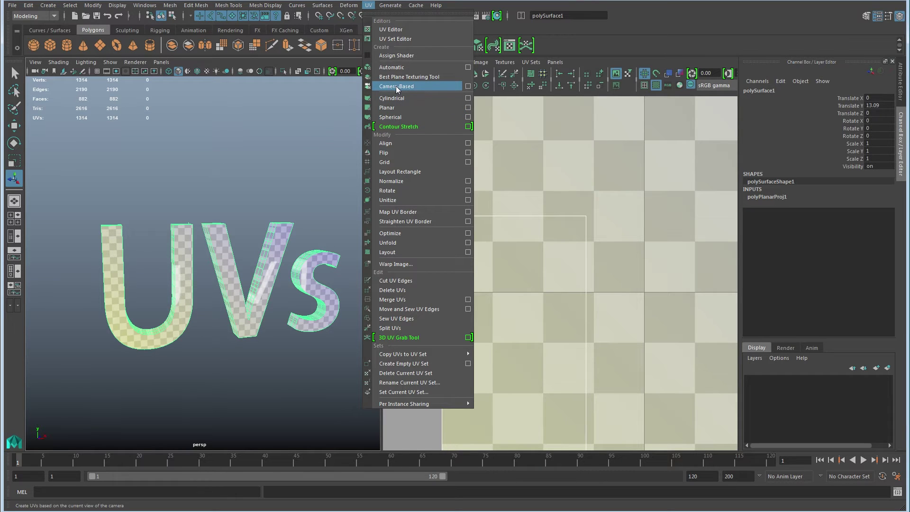
{"action": "left_click", "coordinate": [468, 107]}
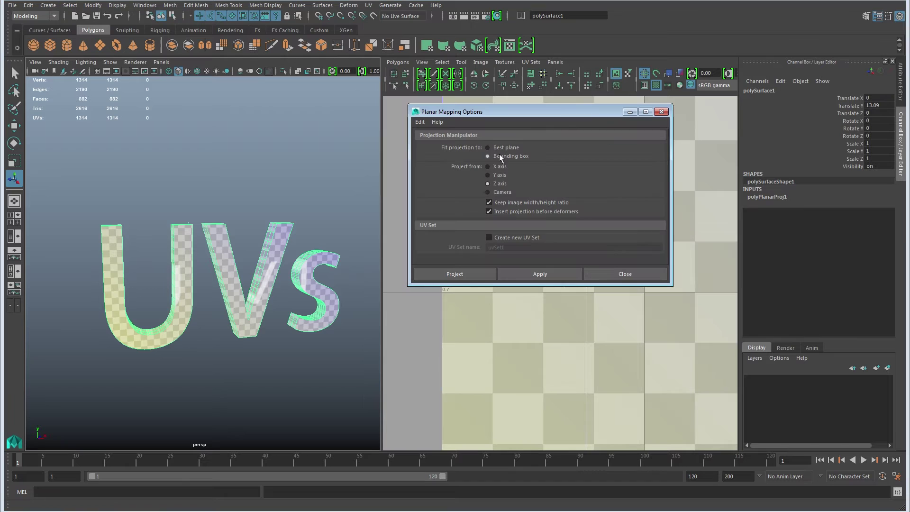
{"action": "left_click", "coordinate": [617, 275]}
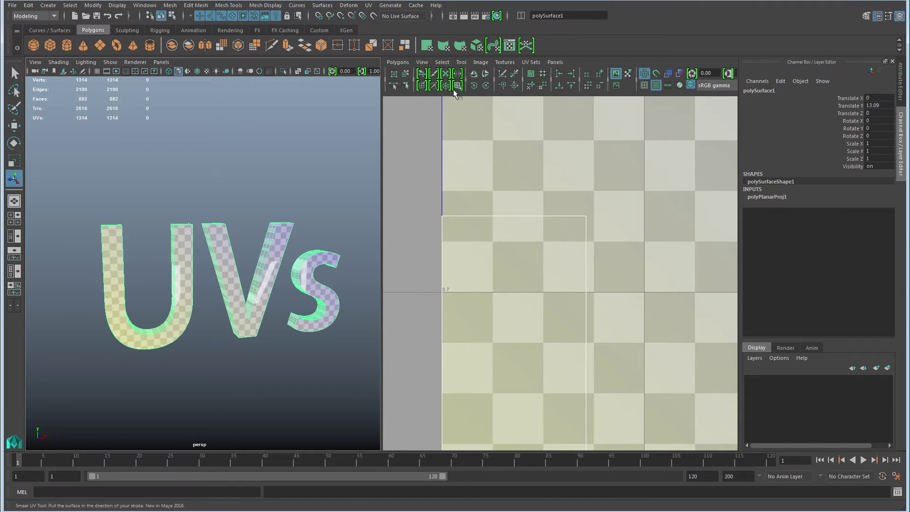
Apply automatic UV mapping to the text mesh, review the shells in the full 0 to 1 square, and deselect the mesh.
{"action": "left_click", "coordinate": [368, 5]}
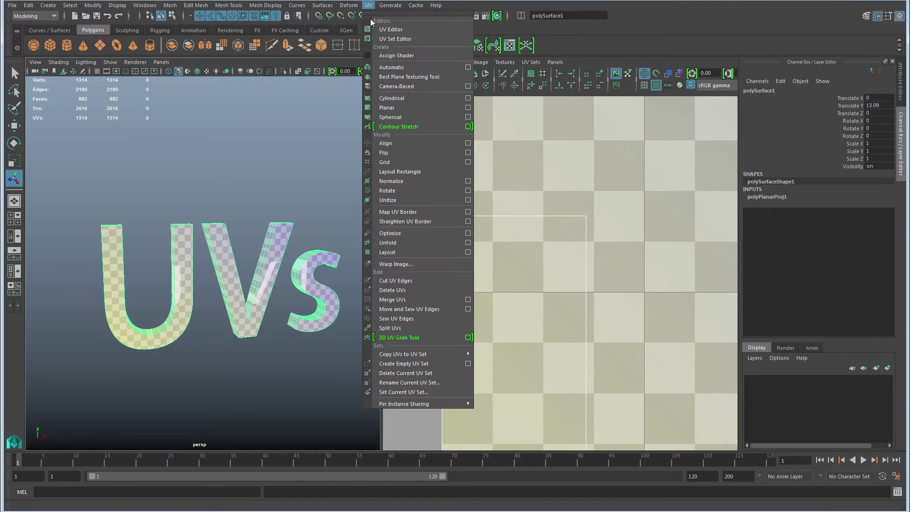
{"action": "left_click", "coordinate": [393, 67]}
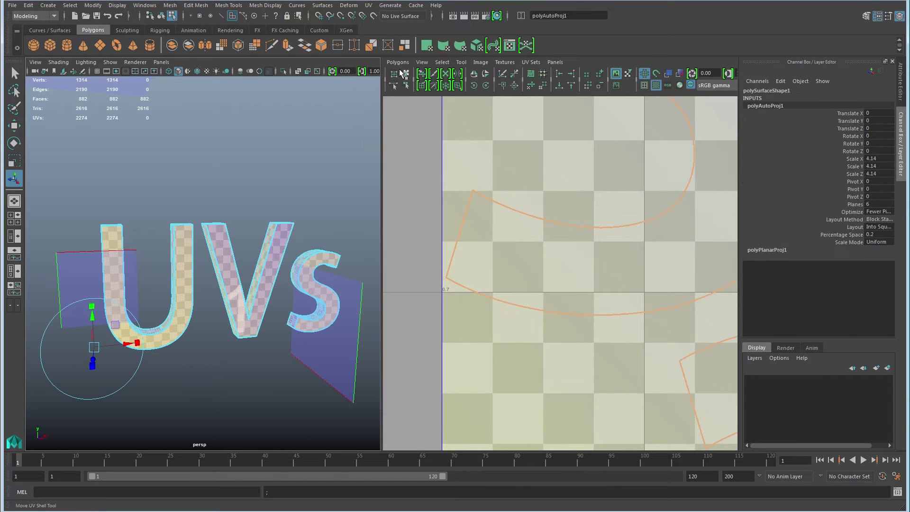
{"action": "right_click_drag", "start_coordinate": [589, 282], "coordinate": [445, 303], "text": "alt"}
{"action": "middle_click_drag", "start_coordinate": [641, 338], "coordinate": [502, 312], "text": "alt"}
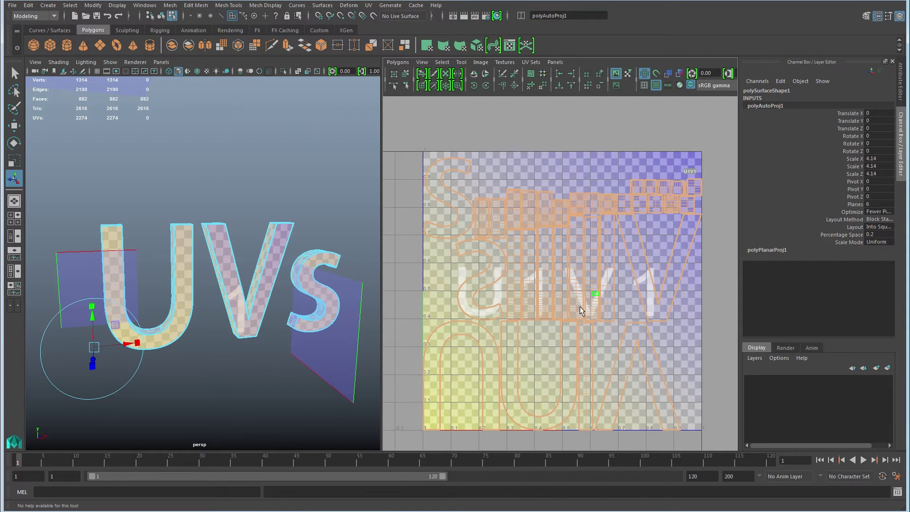
{"action": "left_click", "coordinate": [678, 276]}
{"action": "left_click", "coordinate": [253, 382]}
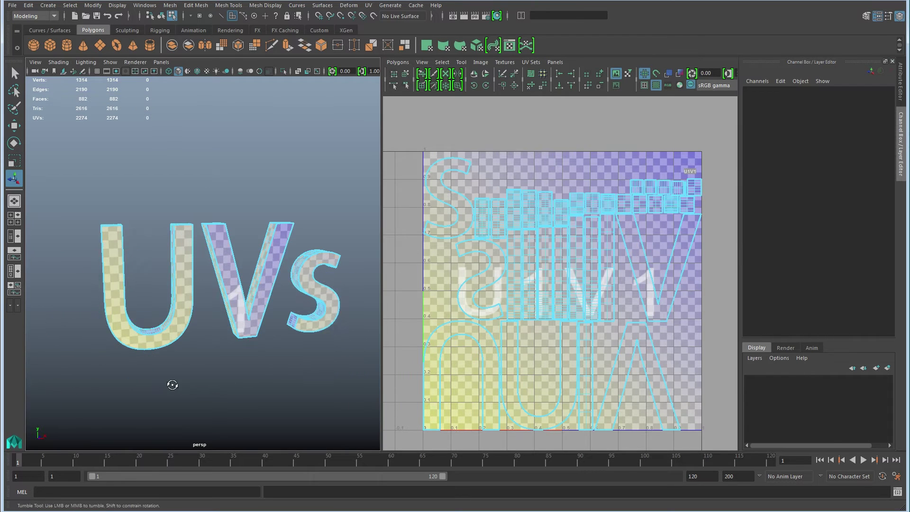
Select the outer top edges of the U's left leg and examine the UV seams between its end faces and side walls.
{"action": "left_click_drag", "start_coordinate": [171, 384], "coordinate": [211, 402], "text": "alt"}
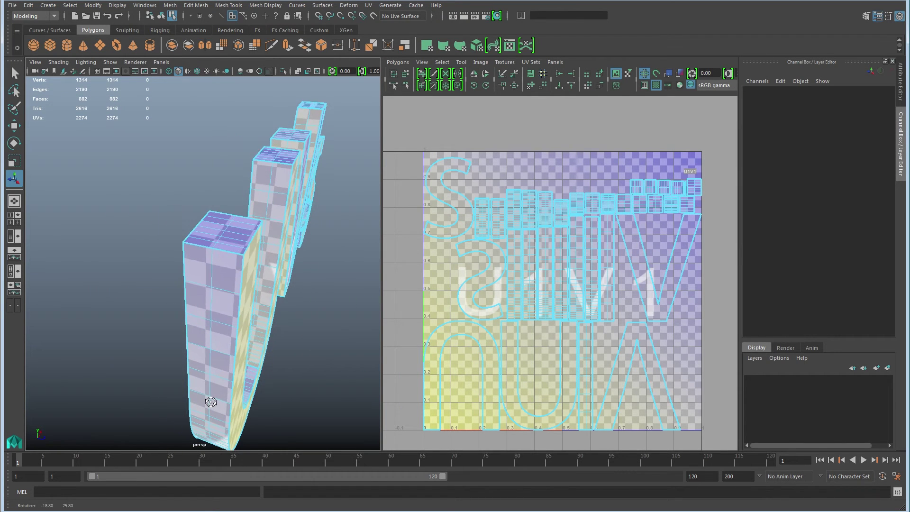
{"action": "right_click_drag", "start_coordinate": [247, 218], "coordinate": [244, 198]}
{"action": "double_click", "coordinate": [242, 219]}
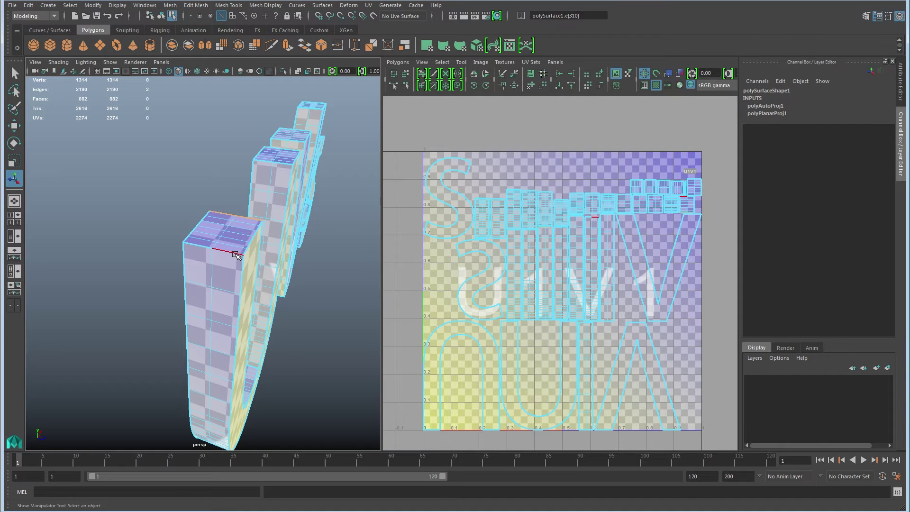
{"action": "scroll", "coordinate": [235, 255], "scroll_direction": "up", "scroll_amount": 5}
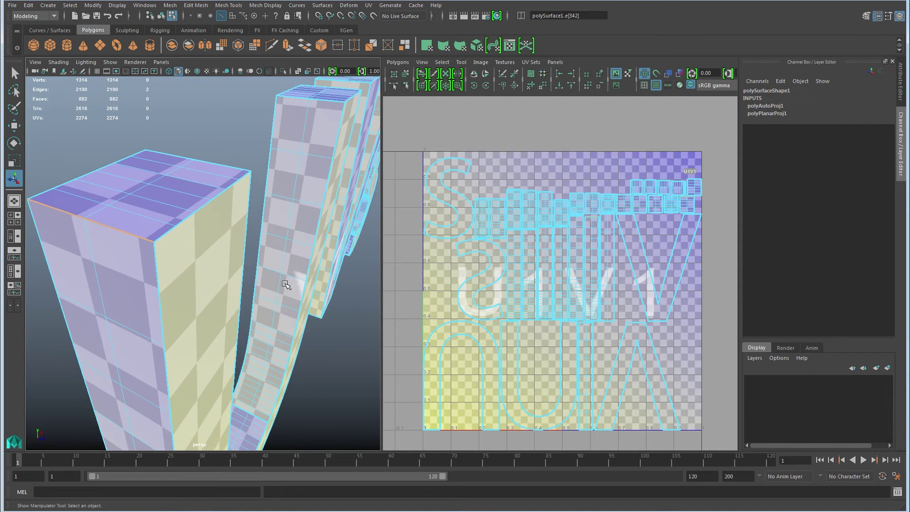
{"action": "right_click_drag", "start_coordinate": [269, 243], "coordinate": [252, 237], "text": "alt"}
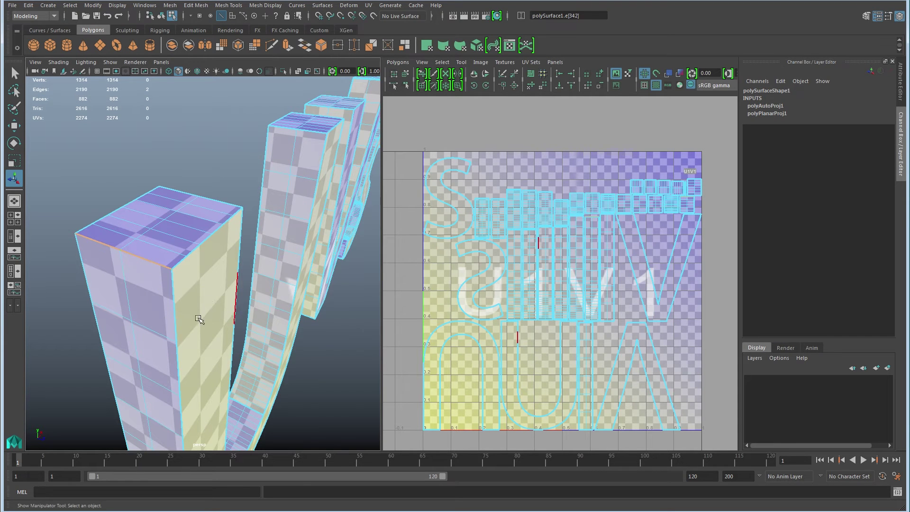
{"action": "left_click_drag", "start_coordinate": [199, 304], "coordinate": [259, 304], "text": "alt"}
{"action": "middle_click_drag", "start_coordinate": [163, 240], "coordinate": [228, 212], "text": "alt"}
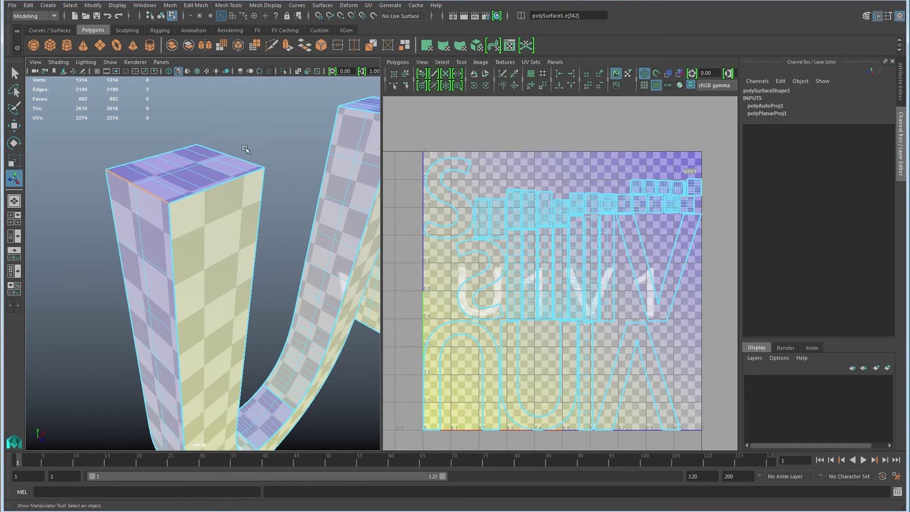
{"action": "right_click_drag", "start_coordinate": [228, 331], "coordinate": [160, 320], "text": "alt"}
{"action": "left_click_drag", "start_coordinate": [160, 321], "coordinate": [118, 275], "text": "alt"}
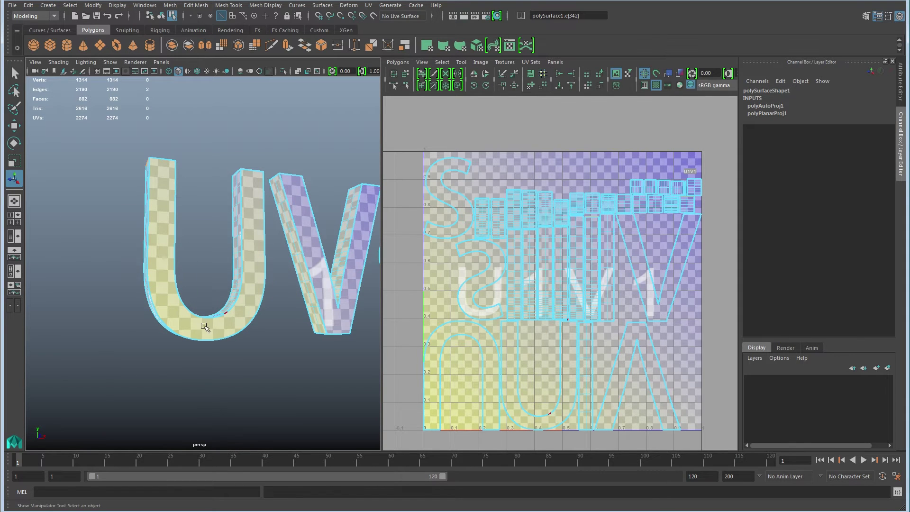
{"action": "left_click_drag", "start_coordinate": [206, 327], "coordinate": [173, 305], "text": "alt"}
{"action": "left_click_drag", "start_coordinate": [138, 191], "coordinate": [161, 223], "text": "alt"}
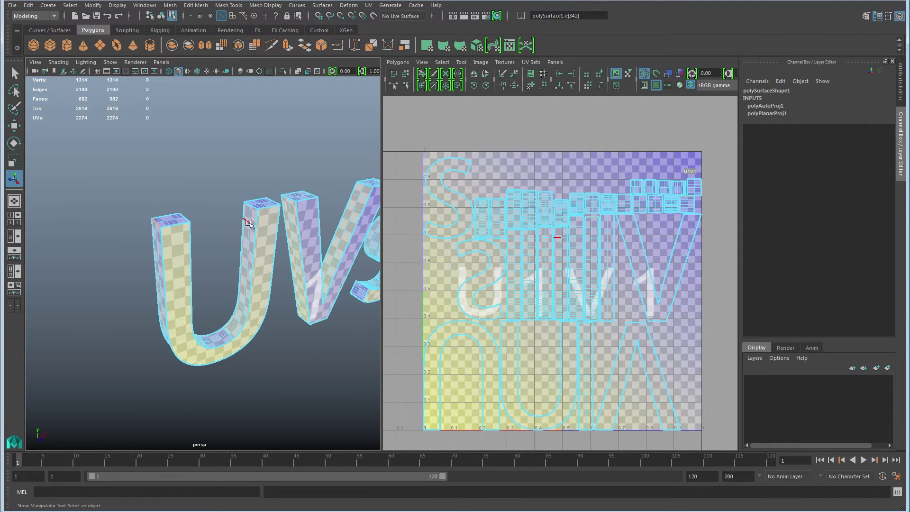
{"action": "scroll", "coordinate": [209, 246], "scroll_direction": "up", "scroll_amount": 5}
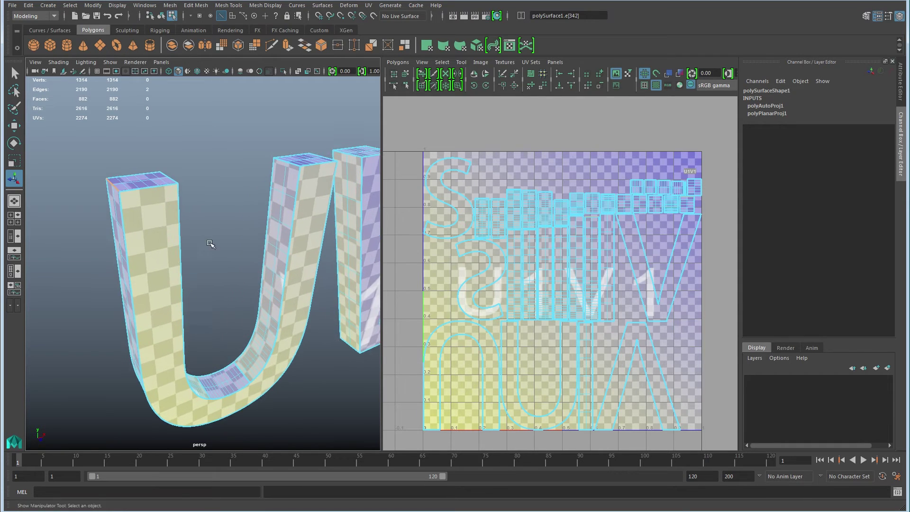
{"action": "scroll", "coordinate": [208, 257], "scroll_direction": "up", "scroll_amount": 1}
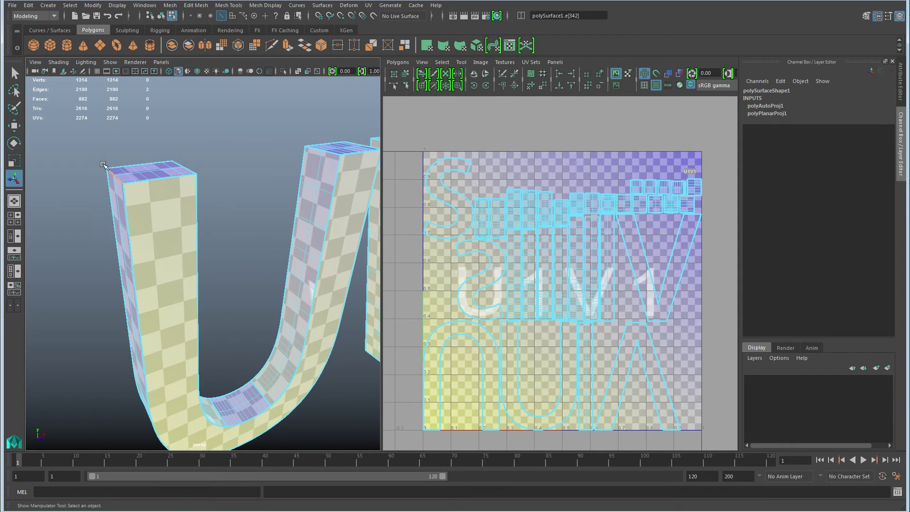
{"action": "left_click_drag", "start_coordinate": [186, 204], "coordinate": [241, 215], "text": "alt"}
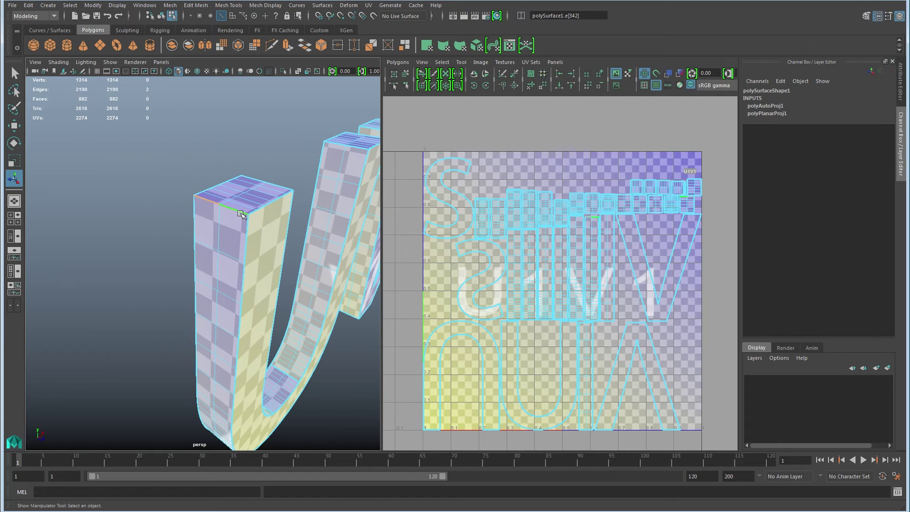
Select the seam edges across the underside of the U on both outer curves and move and sew them.
{"action": "left_click_drag", "start_coordinate": [244, 276], "coordinate": [229, 234], "text": "alt"}
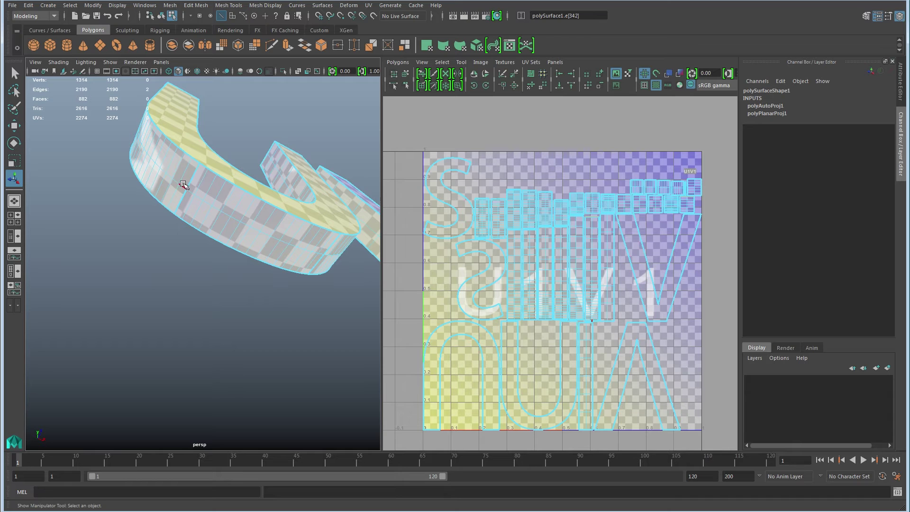
{"action": "left_click", "coordinate": [182, 200], "text": "shift"}
{"action": "left_click_drag", "start_coordinate": [318, 243], "coordinate": [234, 254], "text": "alt"}
{"action": "left_click", "coordinate": [123, 233], "text": "shift"}
{"action": "left_click_drag", "start_coordinate": [127, 267], "coordinate": [244, 269], "text": "alt"}
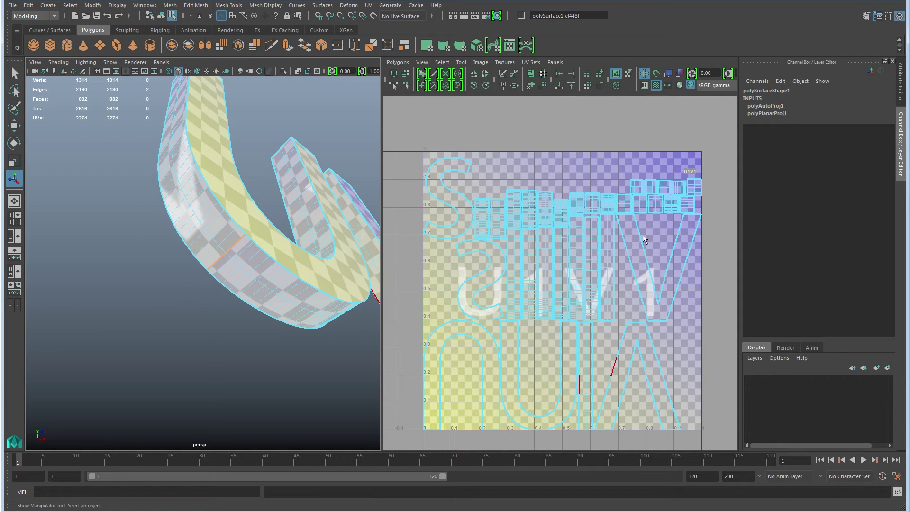
{"action": "left_click", "coordinate": [515, 88]}
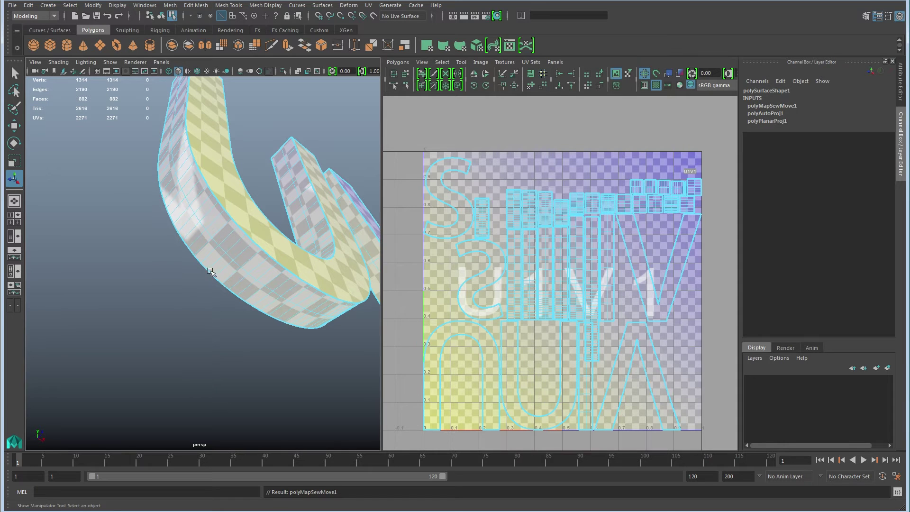
{"action": "left_click_drag", "start_coordinate": [263, 272], "coordinate": [167, 250], "text": "alt"}
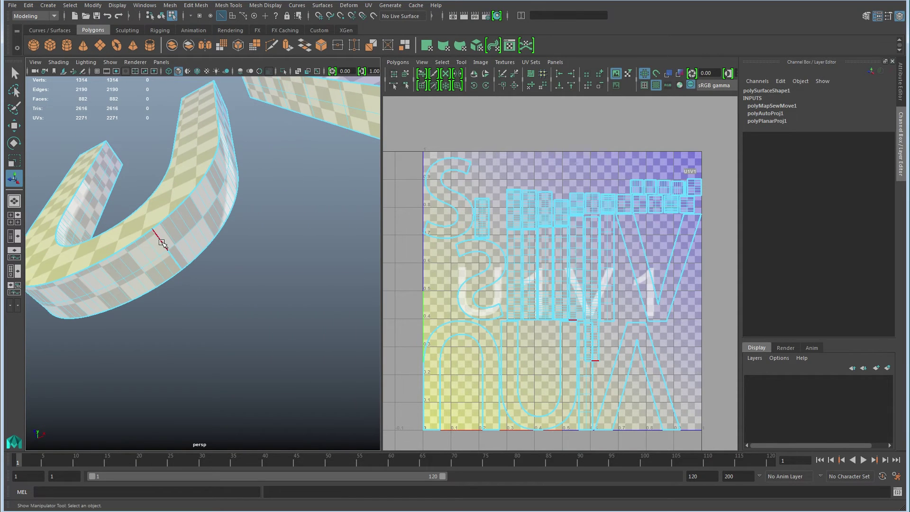
{"action": "left_click", "coordinate": [163, 244]}
{"action": "left_click", "coordinate": [515, 87]}
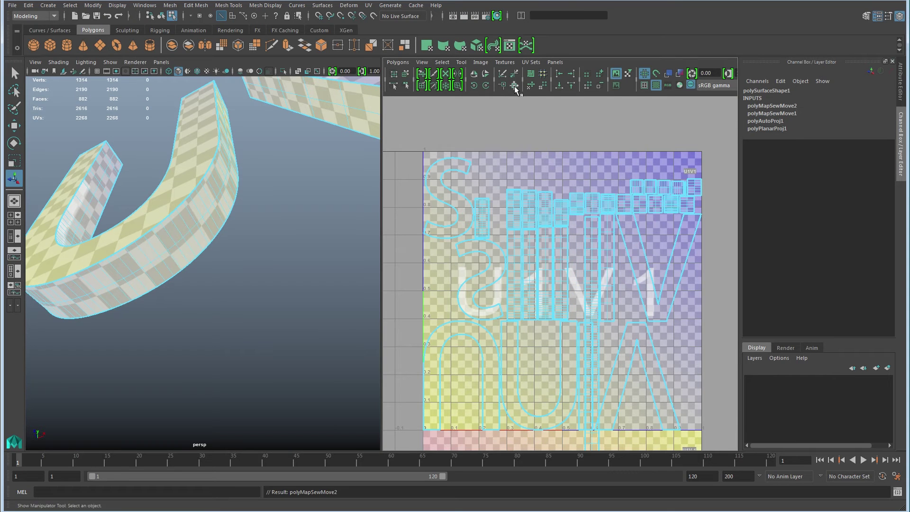
Move and sew the UV seams at the outer and inner top edges of the U's right leg and the left leg's inner top edge.
{"action": "left_click_drag", "start_coordinate": [247, 227], "coordinate": [197, 270], "text": "alt"}
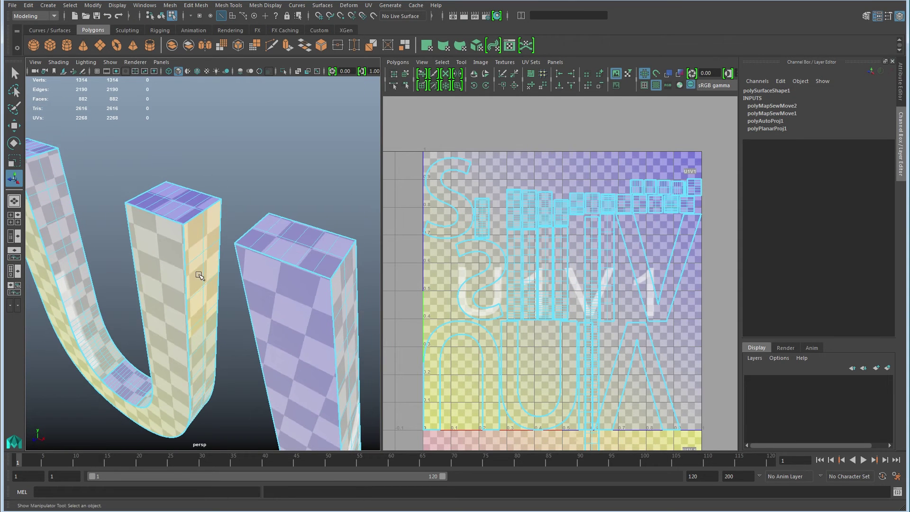
{"action": "left_click", "coordinate": [196, 219]}
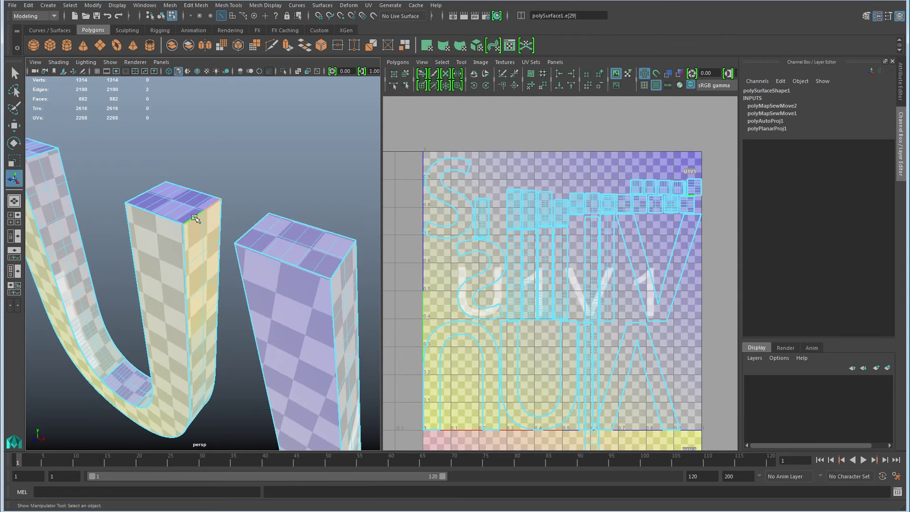
{"action": "left_click", "coordinate": [139, 195], "text": "shift"}
{"action": "left_click_drag", "start_coordinate": [106, 181], "coordinate": [101, 154], "text": "alt"}
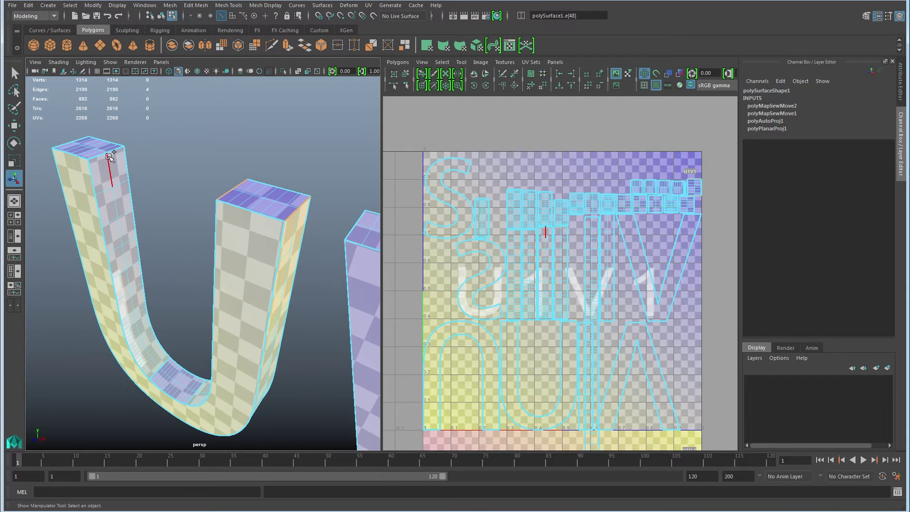
{"action": "left_click", "coordinate": [97, 155], "text": "shift"}
{"action": "left_click", "coordinate": [515, 86]}
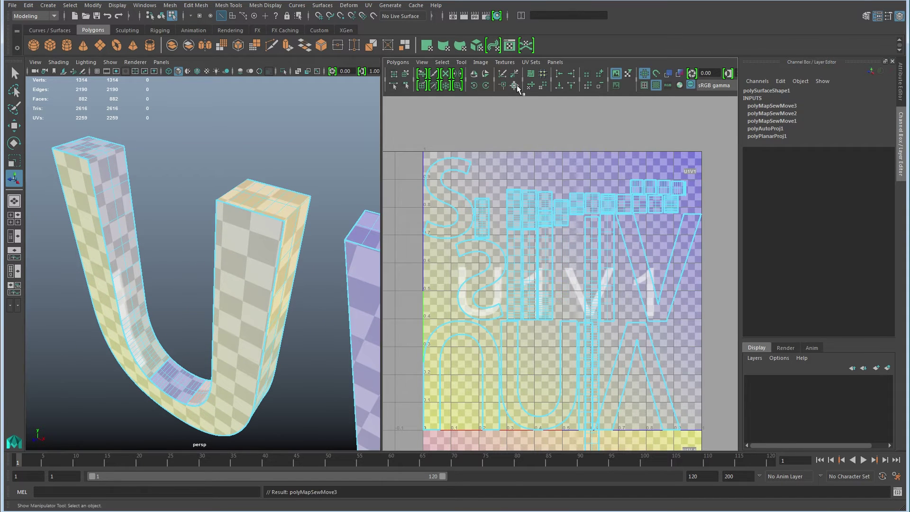
Select the U's sewn side-wall strip as a whole UV shell and move it left out of the 0 to 1 square.
{"action": "right_click_drag", "start_coordinate": [687, 301], "coordinate": [435, 296], "text": "alt"}
{"action": "left_click_drag", "start_coordinate": [242, 278], "coordinate": [375, 268], "text": "alt"}
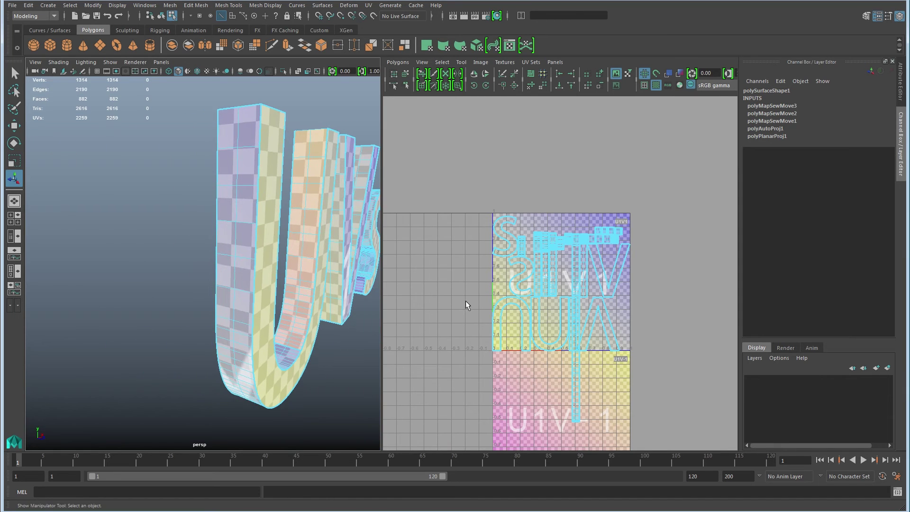
{"action": "key", "text": "F9"}
{"action": "double_click", "coordinate": [578, 304]}
{"action": "right_click_drag", "start_coordinate": [608, 330], "coordinate": [550, 335], "text": "alt"}
{"action": "key", "text": "w"}
{"action": "left_click_drag", "start_coordinate": [602, 321], "coordinate": [521, 324]}
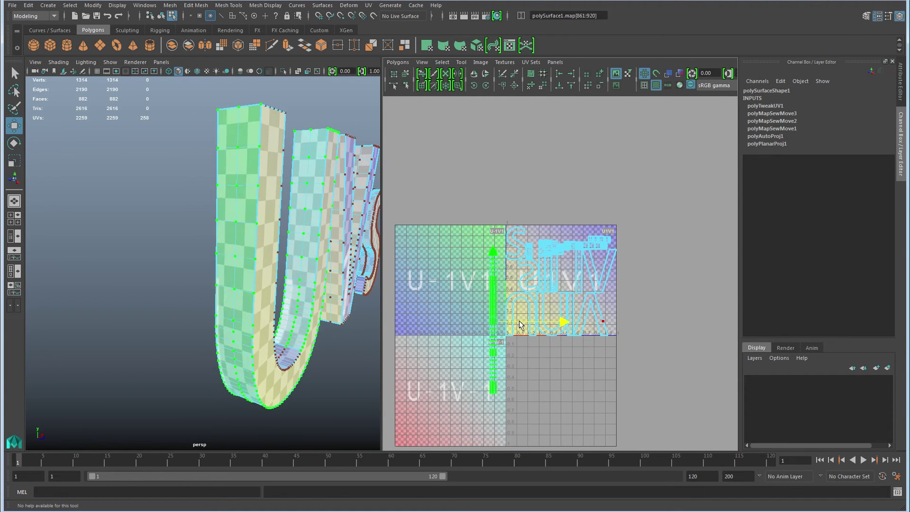
Inspect the checker pattern along the U's sewn side walls, return to object selection and examine the remaining shells in the UV Editor.
{"action": "left_click_drag", "start_coordinate": [361, 306], "coordinate": [241, 251], "text": "alt"}
{"action": "right_click_drag", "start_coordinate": [166, 281], "coordinate": [240, 287], "text": "alt"}
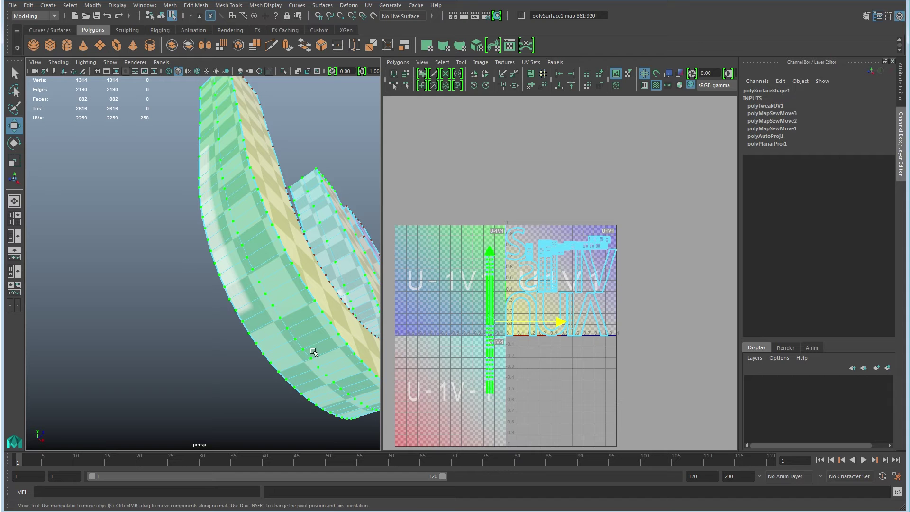
{"action": "left_click_drag", "start_coordinate": [309, 317], "coordinate": [308, 308], "text": "alt"}
{"action": "right_click_drag", "start_coordinate": [308, 308], "coordinate": [199, 321], "text": "alt"}
{"action": "left_click_drag", "start_coordinate": [199, 321], "coordinate": [191, 342], "text": "alt"}
{"action": "right_click_drag", "start_coordinate": [277, 342], "coordinate": [230, 331], "text": "alt"}
{"action": "middle_click_drag", "start_coordinate": [230, 332], "coordinate": [210, 347], "text": "alt"}
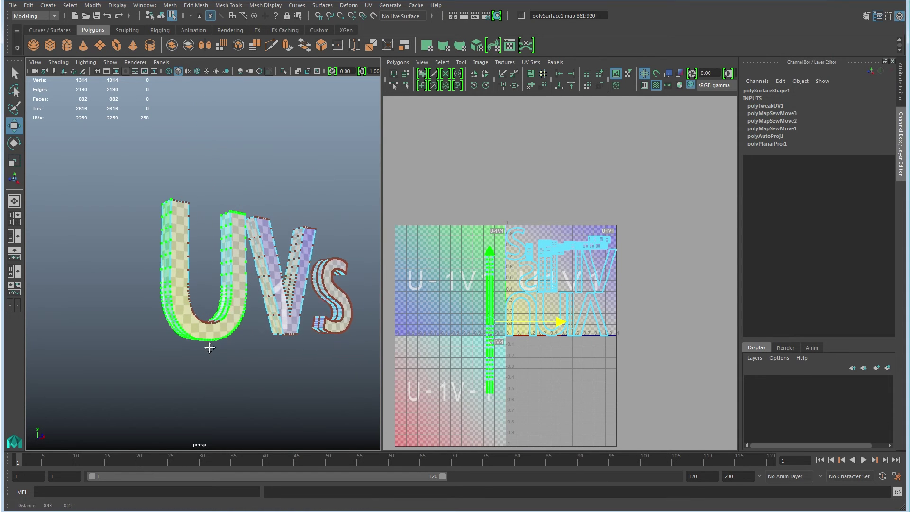
{"action": "key", "text": "F8"}
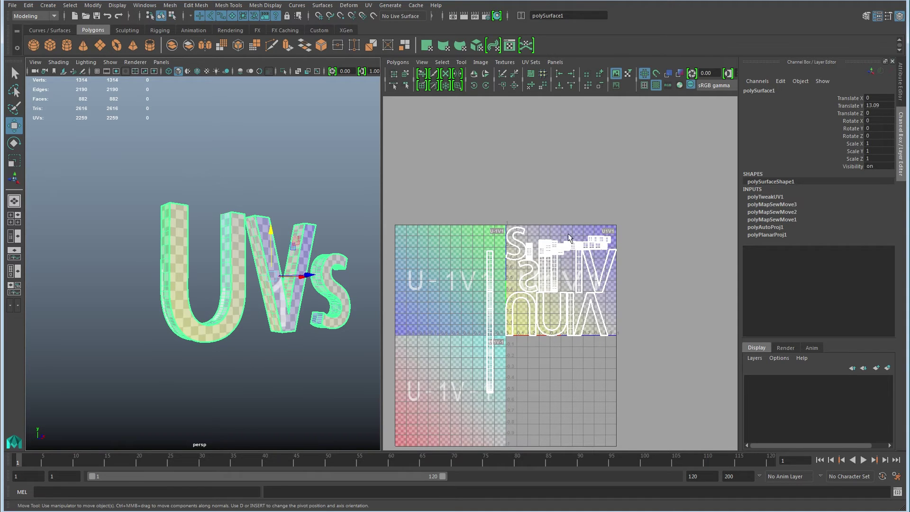
{"action": "scroll", "coordinate": [503, 319], "scroll_direction": "up", "scroll_amount": 6}
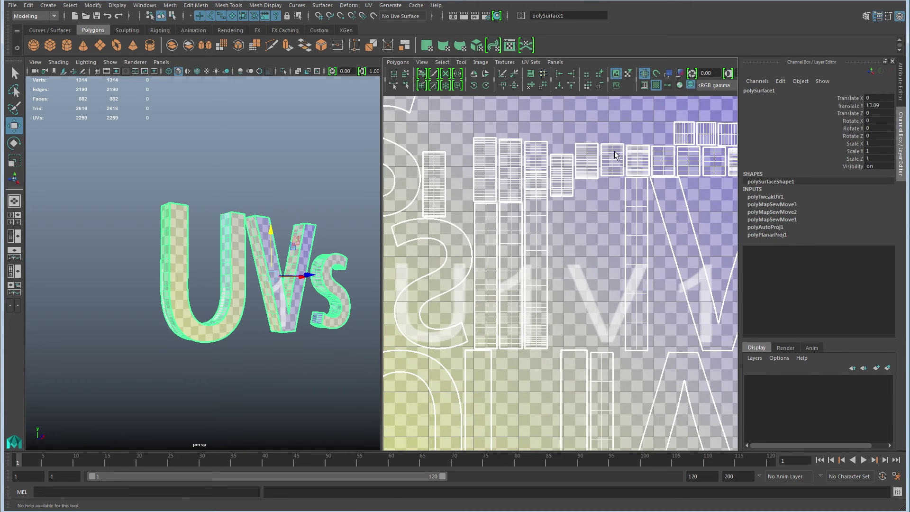
{"action": "scroll", "coordinate": [554, 204], "scroll_direction": "down", "scroll_amount": 2}
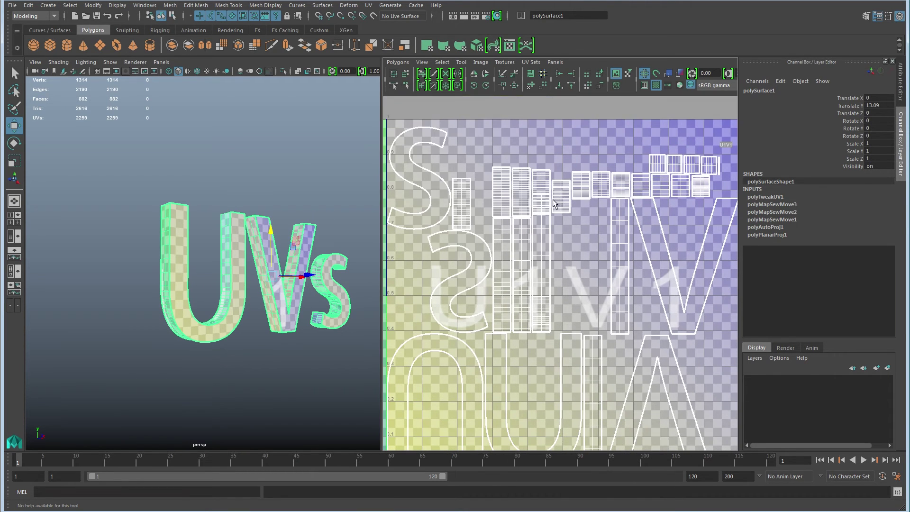
{"action": "scroll", "coordinate": [645, 259], "scroll_direction": "down", "scroll_amount": 3}
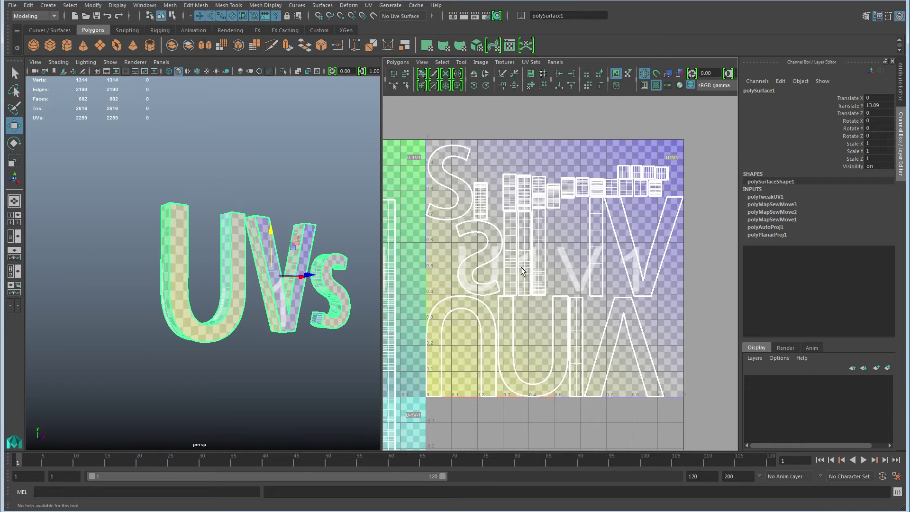
Apply planar UV mapping to the text mesh, fitted to the bounding box, projected from the Z axis, keeping the image width/height ratio.
{"action": "left_click_drag", "start_coordinate": [324, 335], "coordinate": [261, 337], "text": "alt"}
{"action": "middle_click_drag", "start_coordinate": [261, 336], "coordinate": [248, 336], "text": "alt"}
{"action": "right_click_drag", "start_coordinate": [248, 337], "coordinate": [286, 338], "text": "alt"}
{"action": "middle_click_drag", "start_coordinate": [286, 338], "coordinate": [279, 334], "text": "alt"}
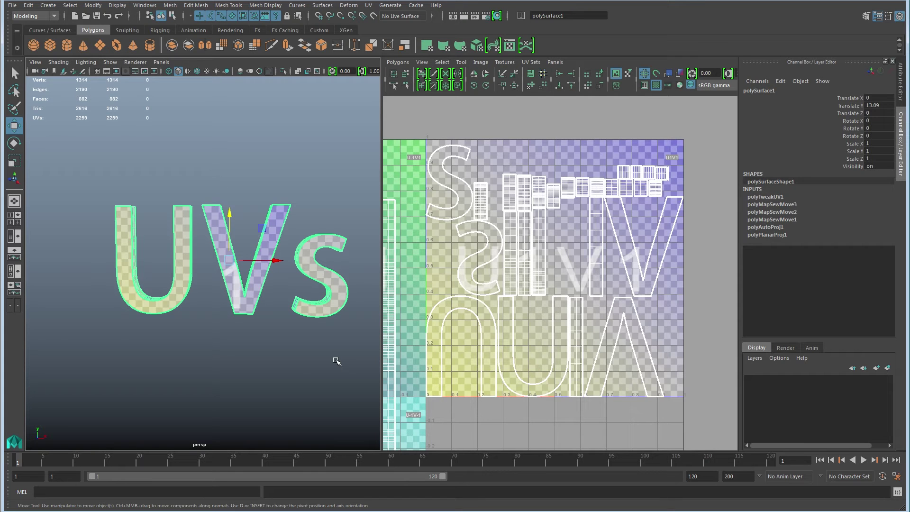
{"action": "left_click", "coordinate": [368, 5]}
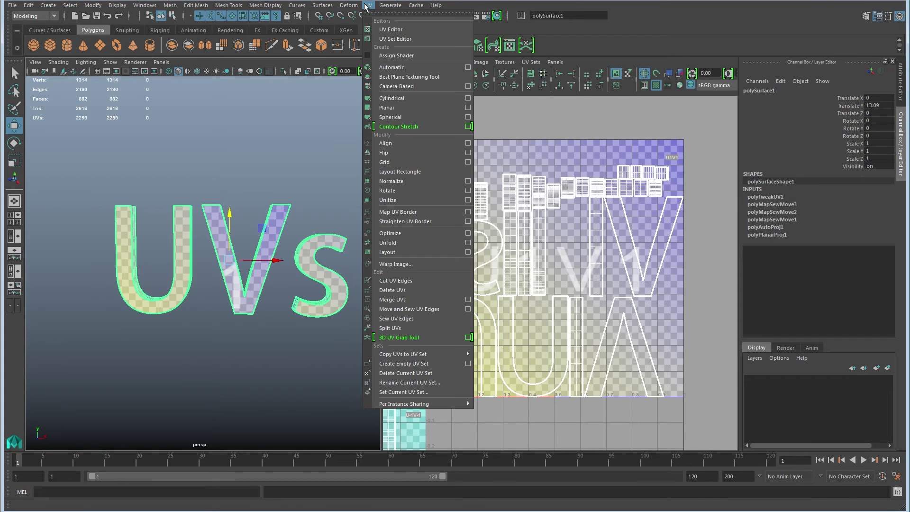
{"action": "left_click", "coordinate": [468, 108]}
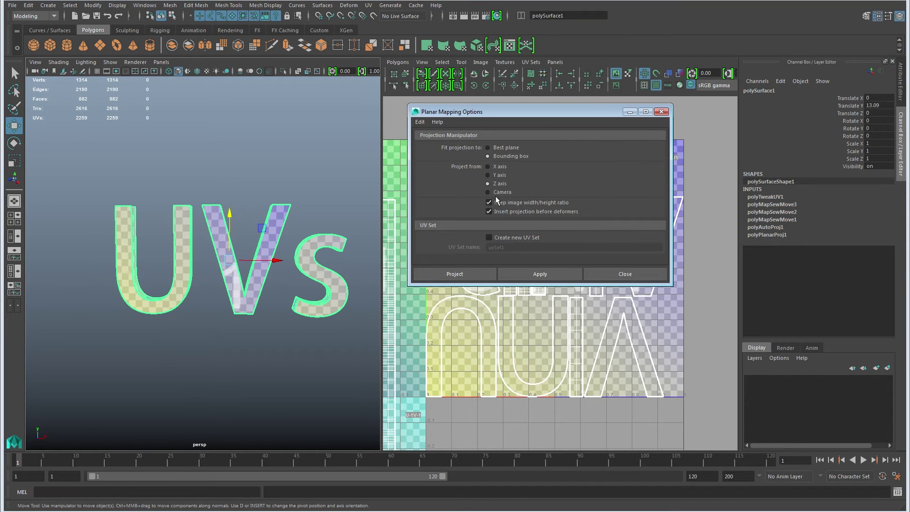
{"action": "left_click", "coordinate": [464, 274]}
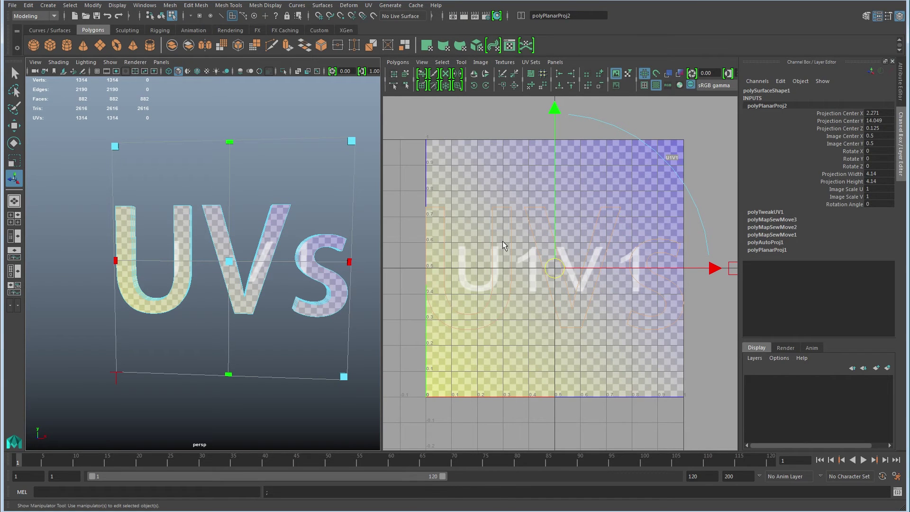
Select all side-wall faces of the letters from the side view, hide the checker texture and check the selection in perspective.
{"action": "left_click_drag", "start_coordinate": [264, 306], "coordinate": [228, 318], "text": "alt"}
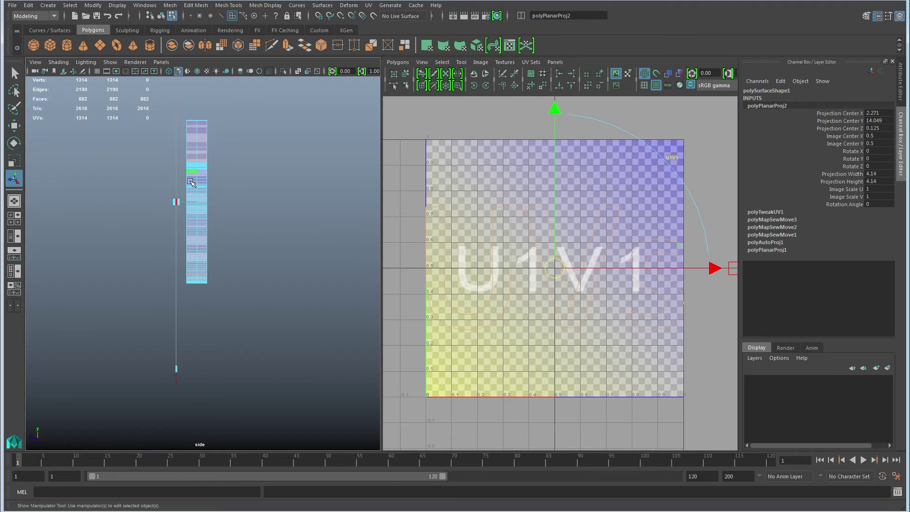
{"action": "left_click_drag", "start_coordinate": [192, 108], "coordinate": [202, 299]}
{"action": "mouse_move", "coordinate": [284, 256]}
{"action": "left_mouse_down", "text": "alt"}
{"action": "mouse_move", "coordinate": [231, 256]}
{"action": "mouse_move", "coordinate": [269, 246]}
{"action": "left_mouse_up", "text": "alt"}
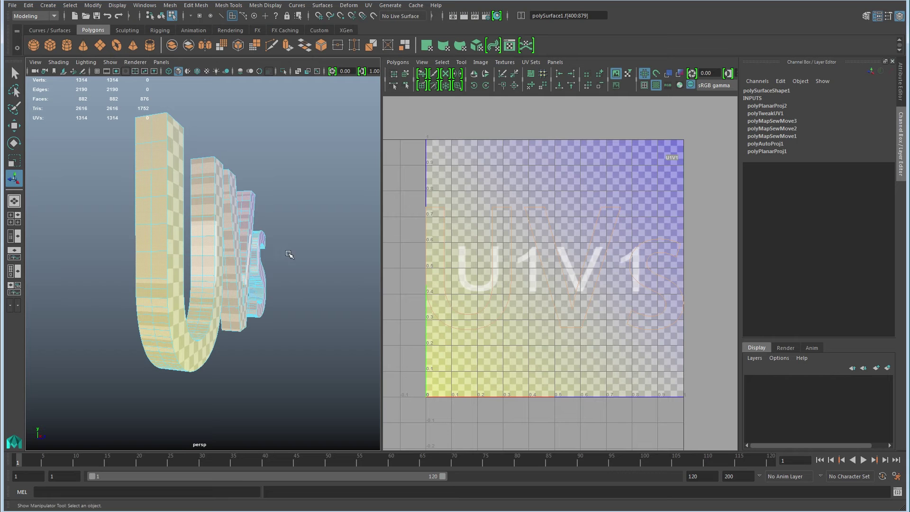
{"action": "left_click", "coordinate": [656, 85]}
{"action": "left_click_drag", "start_coordinate": [152, 286], "coordinate": [175, 234], "text": "alt"}
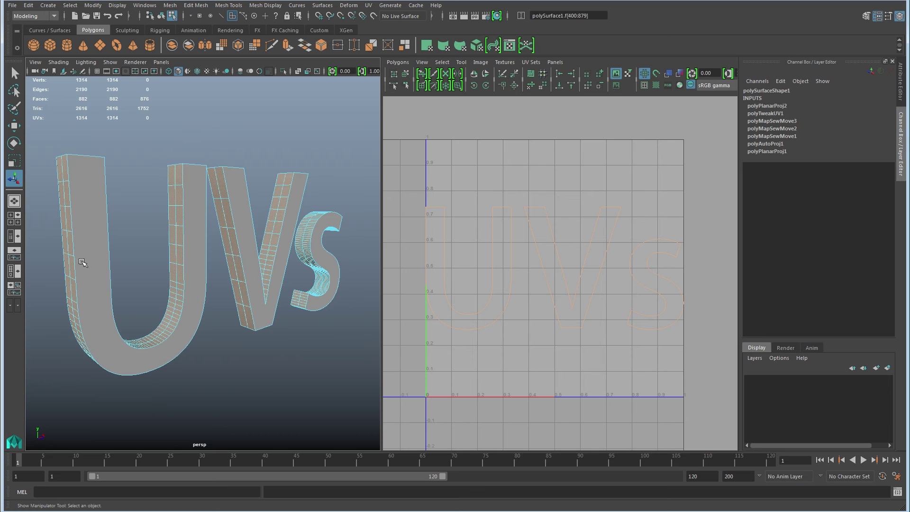
{"action": "left_click_drag", "start_coordinate": [253, 268], "coordinate": [313, 268], "text": "alt"}
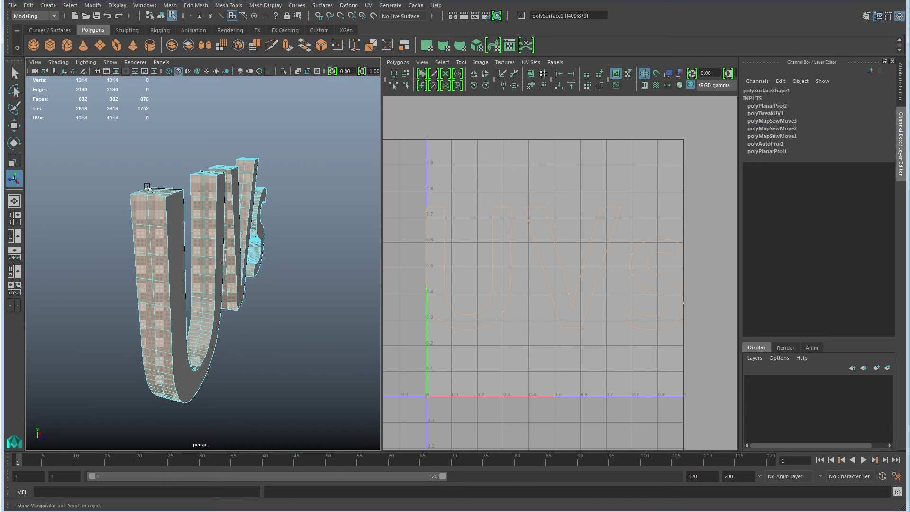
Display the checker texture again and examine how it maps onto the letters' side walls.
{"action": "left_click", "coordinate": [656, 86]}
{"action": "left_click_drag", "start_coordinate": [213, 264], "coordinate": [189, 242], "text": "alt"}
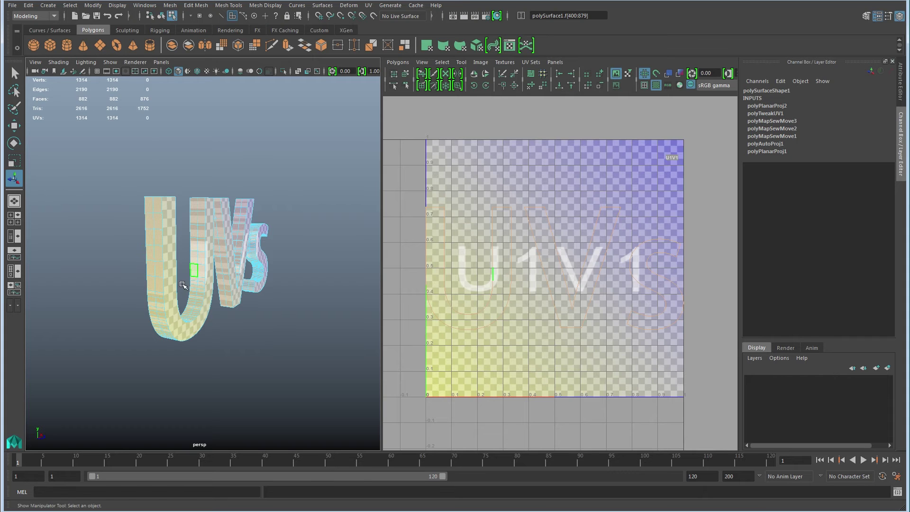
{"action": "left_click_drag", "start_coordinate": [190, 242], "coordinate": [199, 236], "text": "alt"}
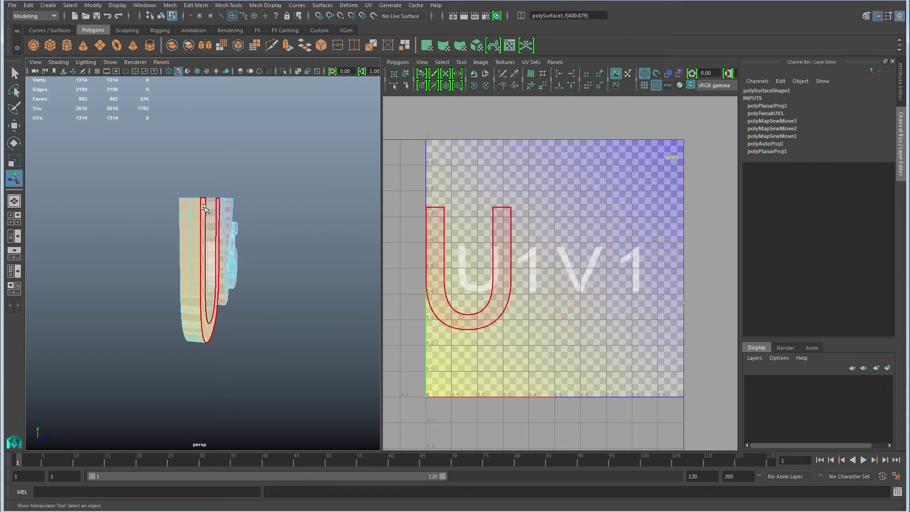
{"action": "left_click", "coordinate": [203, 296]}
{"action": "left_click", "coordinate": [211, 338]}
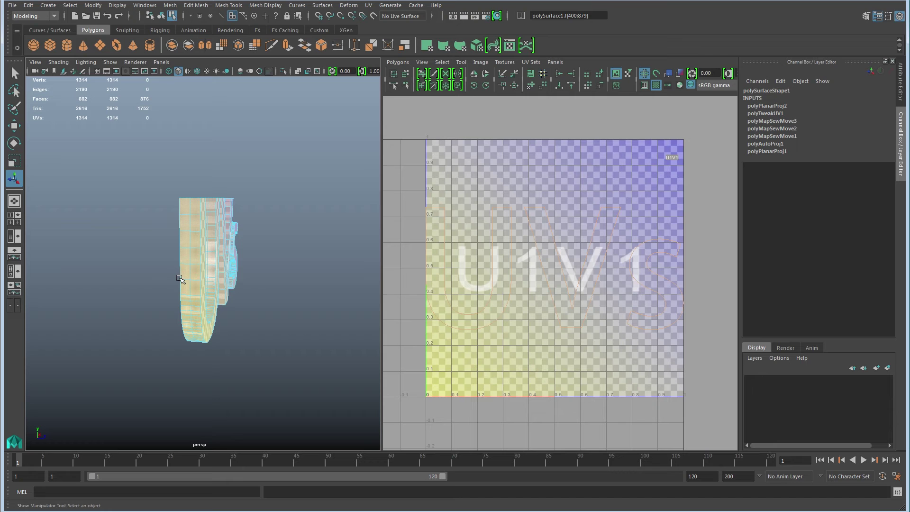
{"action": "left_click", "coordinate": [202, 285]}
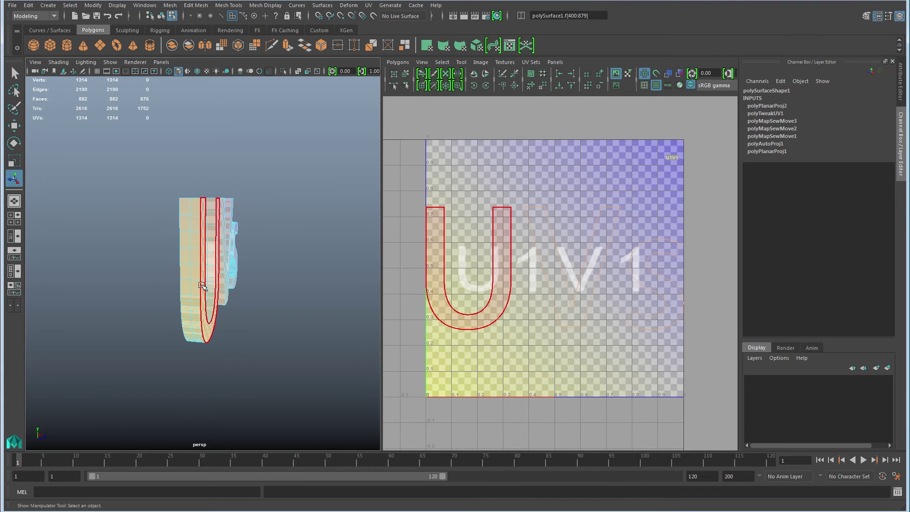
Apply planar UV mapping to the selected side-wall faces, fitted to the bounding box, projected from the X axis, keeping the image width/height ratio.
{"action": "left_click", "coordinate": [368, 5]}
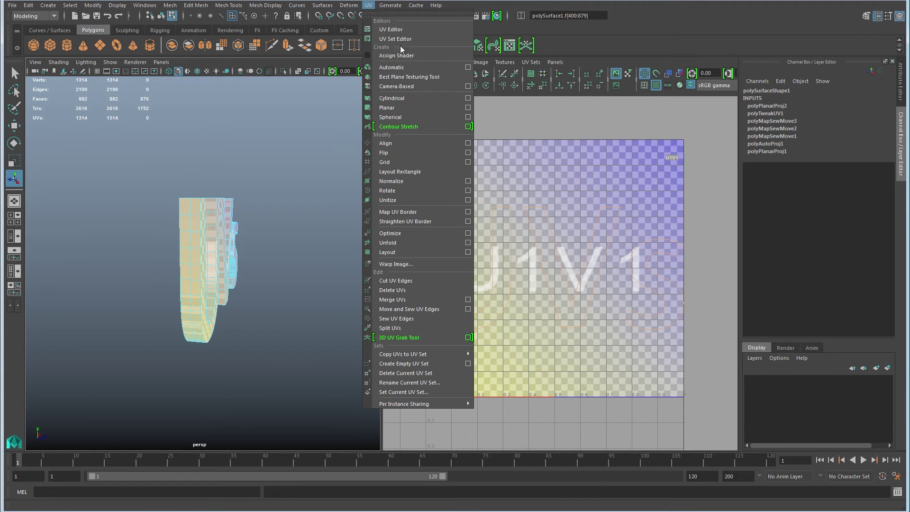
{"action": "left_click", "coordinate": [468, 107]}
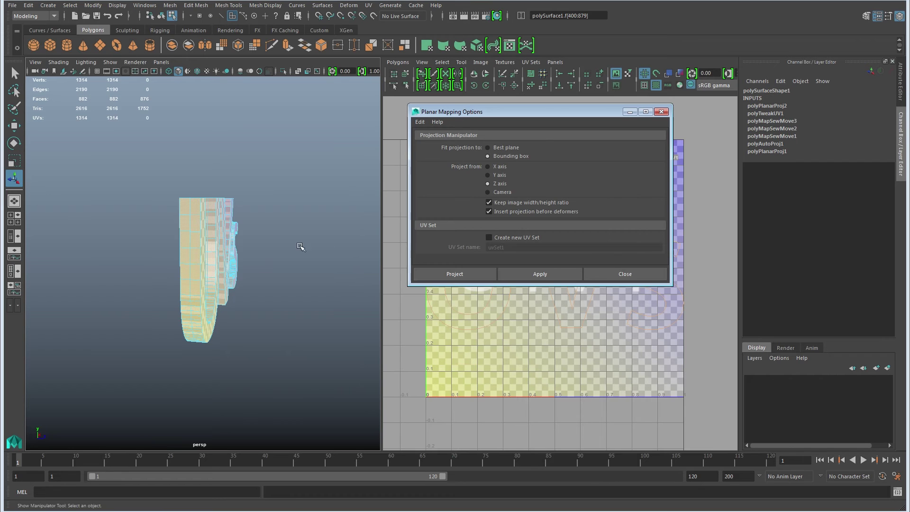
{"action": "mouse_move", "coordinate": [252, 233]}
{"action": "left_mouse_down", "text": "alt"}
{"action": "mouse_move", "coordinate": [260, 231]}
{"action": "mouse_move", "coordinate": [264, 298]}
{"action": "mouse_move", "coordinate": [265, 238]}
{"action": "left_mouse_up", "text": "alt"}
{"action": "left_click", "coordinate": [500, 167]}
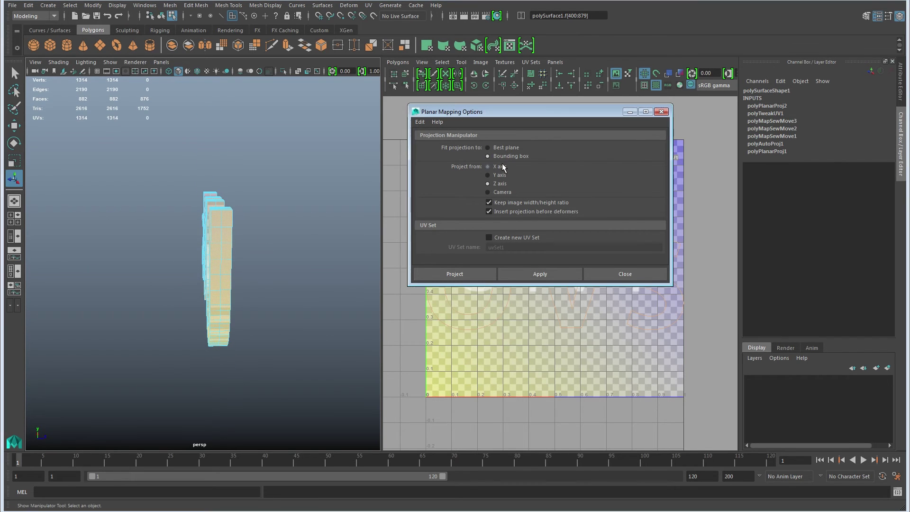
{"action": "left_click", "coordinate": [473, 278]}
Move the side walls' planar projection left out of the 0 to 1 square, to about -0.205 image center X.
{"action": "left_click_drag", "start_coordinate": [284, 321], "coordinate": [180, 194], "text": "alt"}
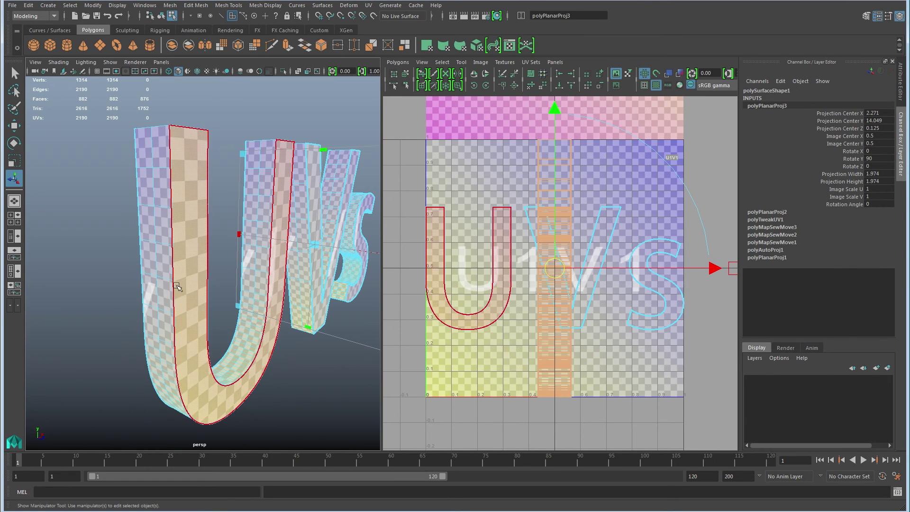
{"action": "left_click_drag", "start_coordinate": [189, 402], "coordinate": [184, 382], "text": "alt"}
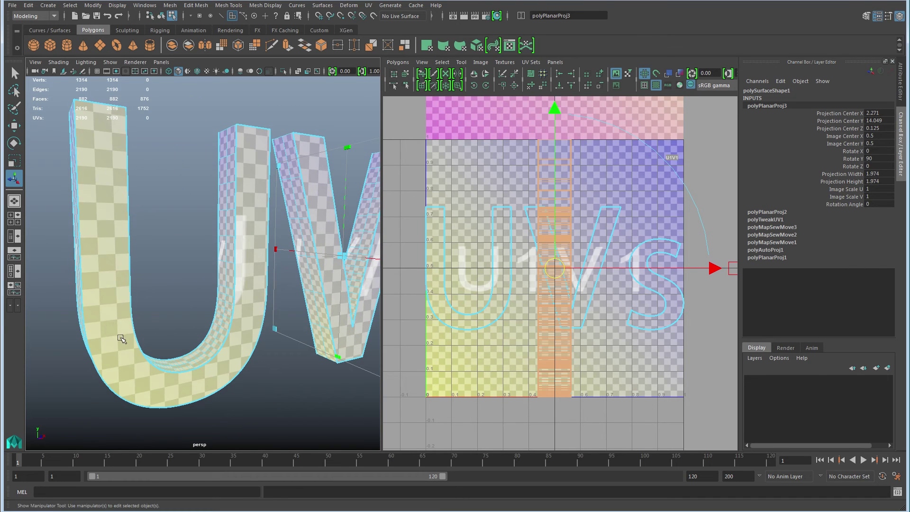
{"action": "left_click_drag", "start_coordinate": [103, 369], "coordinate": [269, 364], "text": "alt"}
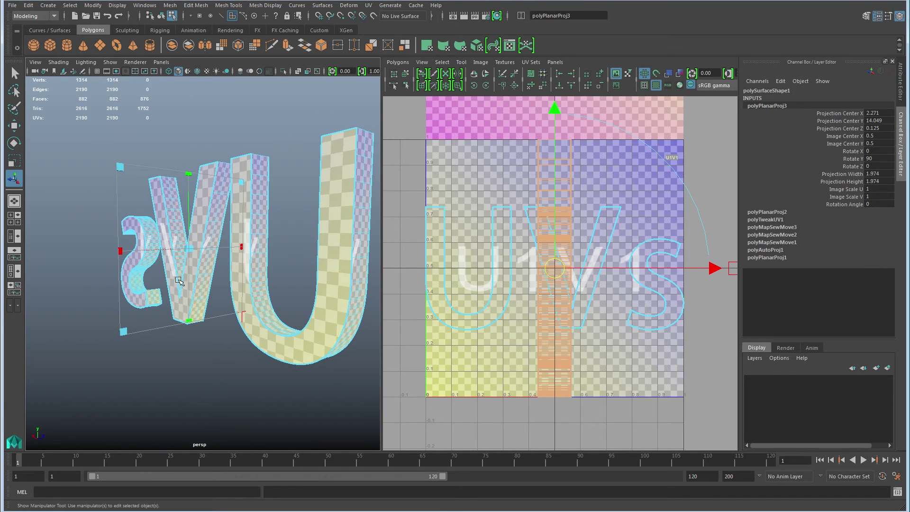
{"action": "left_click_drag", "start_coordinate": [228, 336], "coordinate": [97, 344], "text": "alt"}
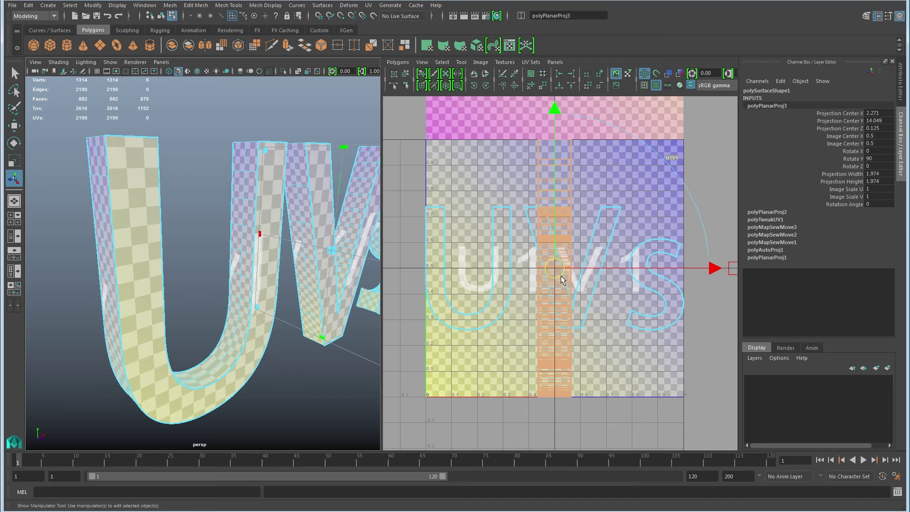
{"action": "right_click_drag", "start_coordinate": [608, 271], "coordinate": [547, 278], "text": "alt"}
{"action": "left_click_drag", "start_coordinate": [577, 274], "coordinate": [437, 273]}
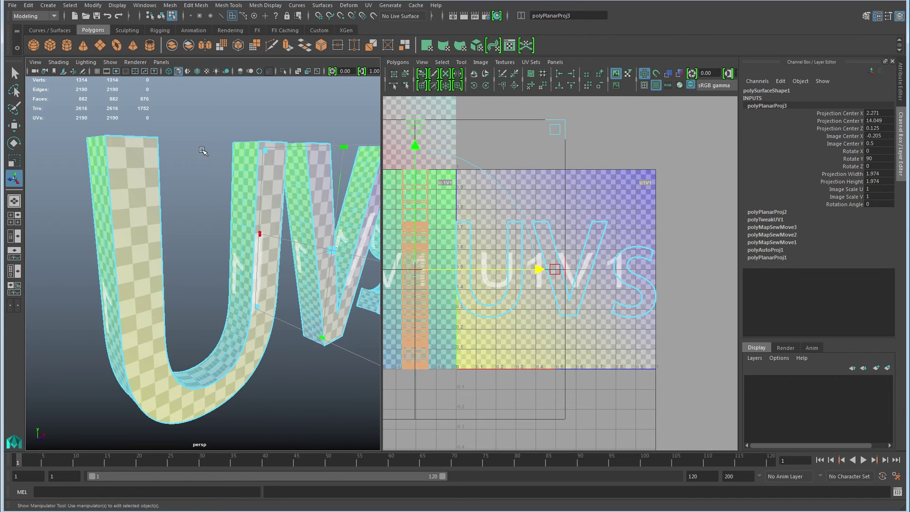
Switch to edge selection and select the edges running across the U's thickness at its top outer corner.
{"action": "left_click_drag", "start_coordinate": [200, 326], "coordinate": [205, 306], "text": "alt"}
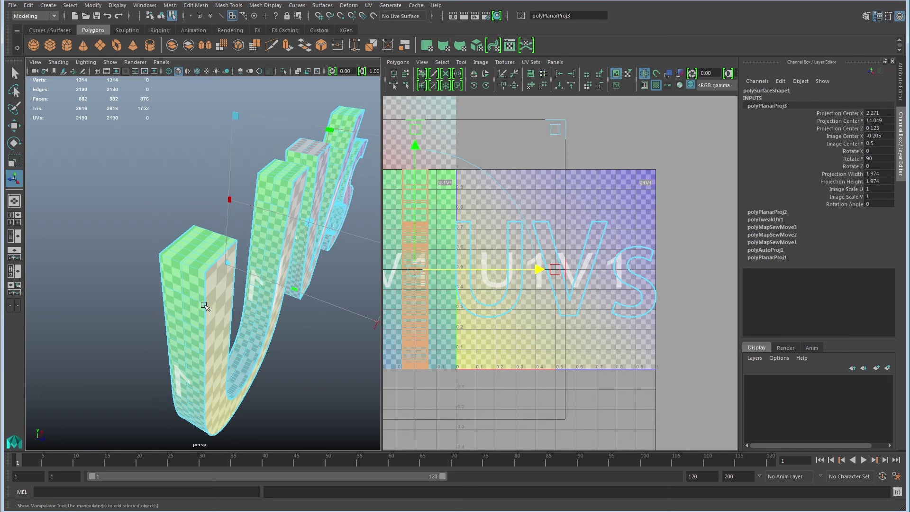
{"action": "right_click_drag", "start_coordinate": [205, 307], "coordinate": [200, 290], "text": "alt"}
{"action": "key", "text": "F10"}
{"action": "double_click", "coordinate": [185, 267]}
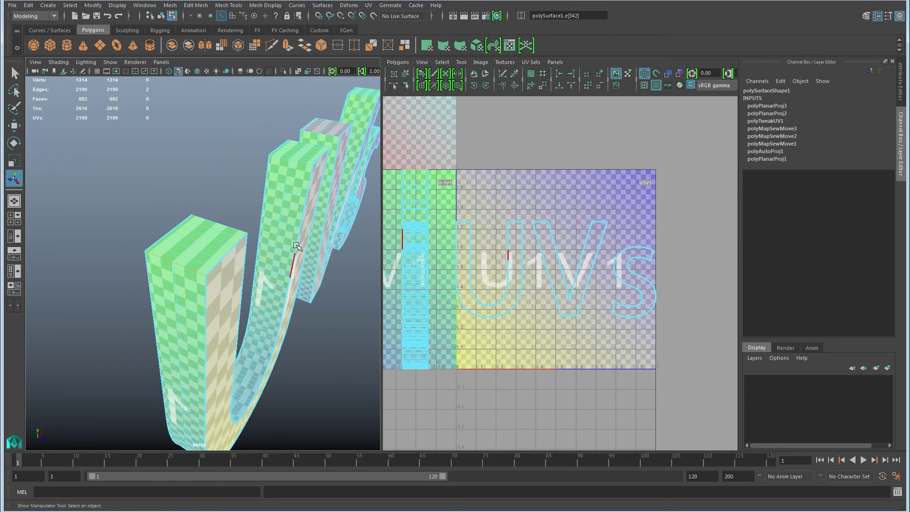
Add the edges across the thickness of the V and at the end of the S to the seam selection.
{"action": "left_click_drag", "start_coordinate": [297, 247], "coordinate": [228, 329], "text": "alt"}
{"action": "left_click_drag", "start_coordinate": [289, 258], "coordinate": [136, 341], "text": "alt"}
{"action": "right_click_drag", "start_coordinate": [136, 341], "coordinate": [234, 319], "text": "alt"}
{"action": "middle_click_drag", "start_coordinate": [234, 319], "coordinate": [175, 230], "text": "alt"}
{"action": "right_click_drag", "start_coordinate": [175, 230], "coordinate": [236, 236], "text": "alt"}
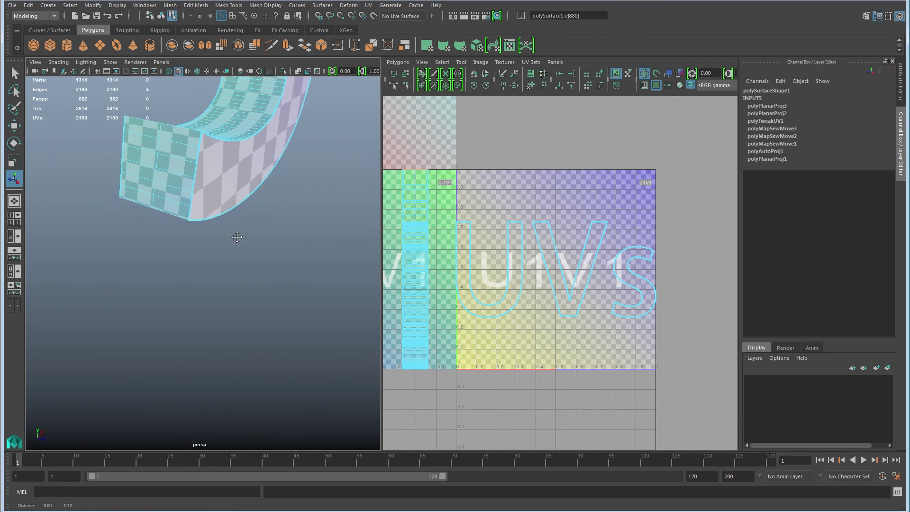
{"action": "middle_click_drag", "start_coordinate": [235, 235], "coordinate": [207, 293], "text": "alt"}
{"action": "right_click_drag", "start_coordinate": [207, 293], "coordinate": [171, 308], "text": "alt"}
{"action": "double_click", "coordinate": [157, 286], "text": "shift"}
Cut the UVs along the selected seam edges of the three letters.
{"action": "left_click_drag", "start_coordinate": [171, 308], "coordinate": [272, 304], "text": "alt"}
{"action": "right_click_drag", "start_coordinate": [272, 304], "coordinate": [148, 283], "text": "alt"}
{"action": "left_click_drag", "start_coordinate": [147, 283], "coordinate": [189, 269], "text": "alt"}
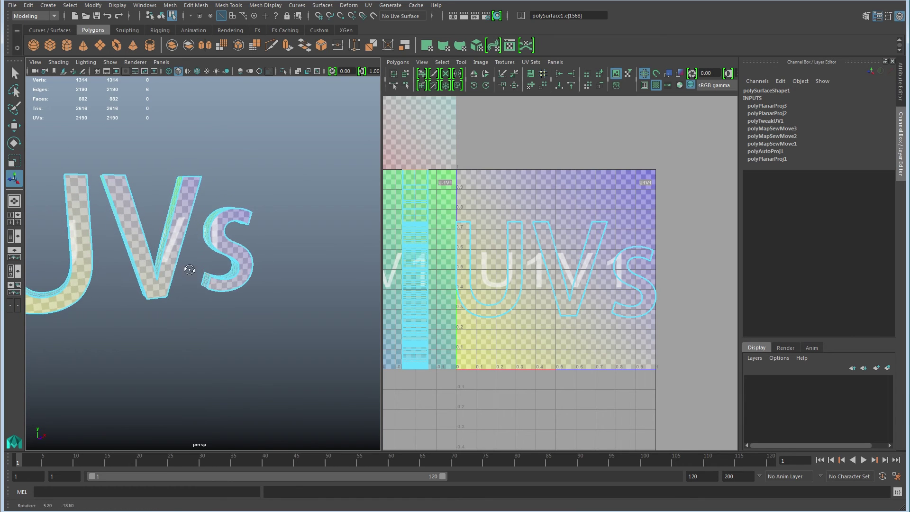
{"action": "right_click_drag", "start_coordinate": [251, 276], "coordinate": [183, 268], "text": "alt"}
{"action": "middle_click_drag", "start_coordinate": [183, 268], "coordinate": [221, 270], "text": "alt"}
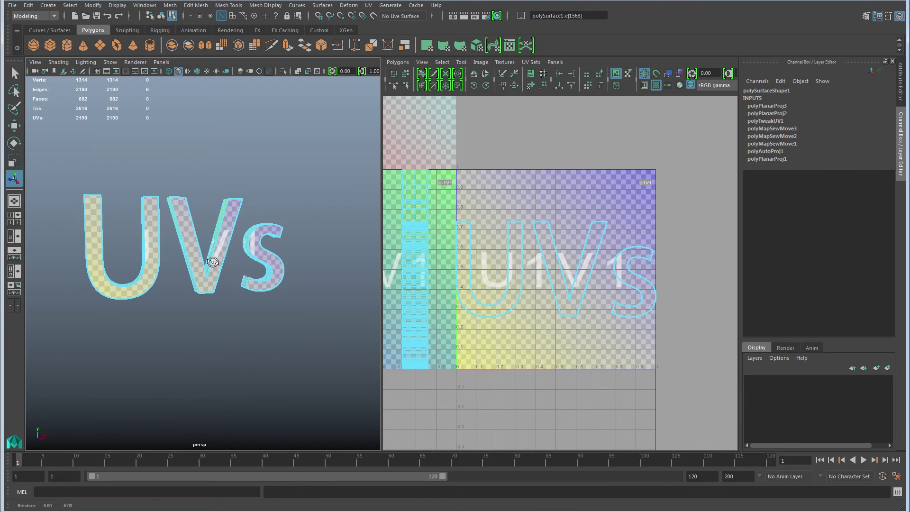
{"action": "right_click_drag", "start_coordinate": [178, 291], "coordinate": [275, 291], "text": "alt"}
{"action": "left_click_drag", "start_coordinate": [275, 291], "coordinate": [231, 289], "text": "alt"}
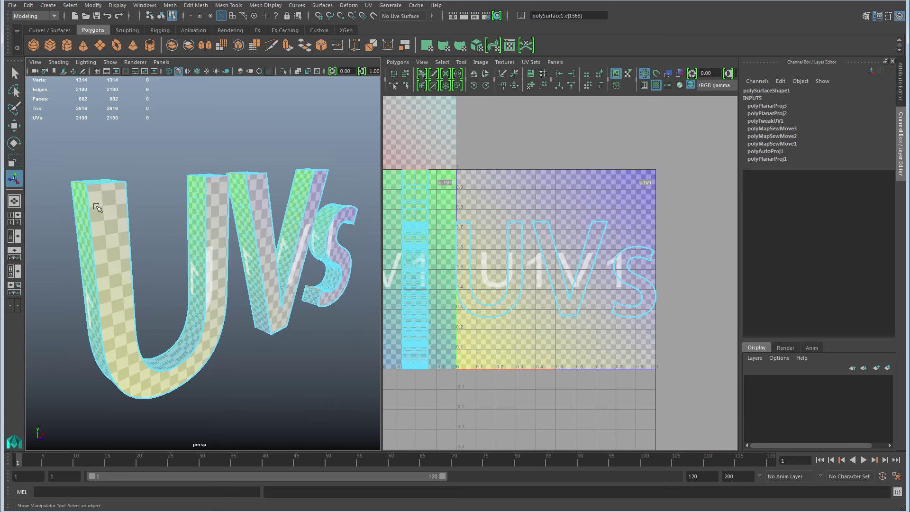
{"action": "left_click_drag", "start_coordinate": [213, 259], "coordinate": [194, 300], "text": "alt"}
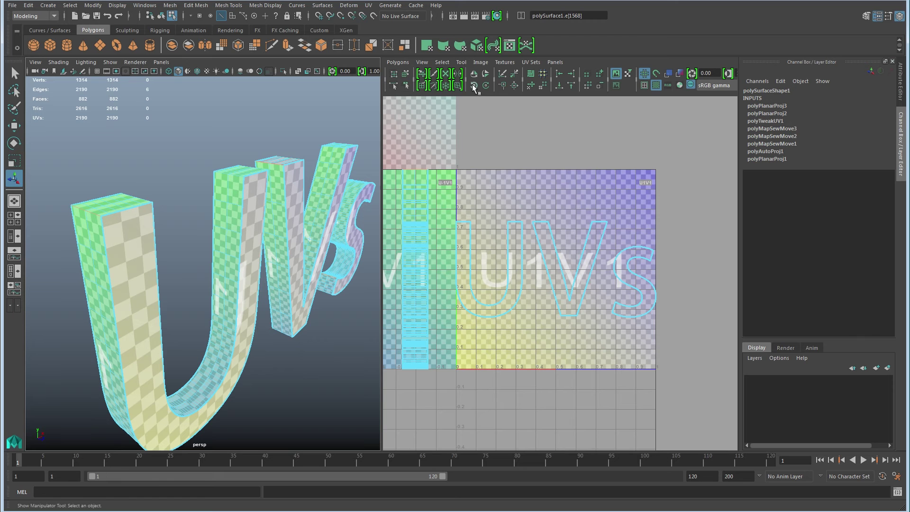
{"action": "left_click", "coordinate": [502, 75]}
Select all UVs of the text mesh and choose Unfold3D as the method in the unfold options.
{"action": "left_click_drag", "start_coordinate": [246, 228], "coordinate": [218, 233], "text": "alt"}
{"action": "middle_click_drag", "start_coordinate": [218, 233], "coordinate": [229, 209], "text": "alt"}
{"action": "middle_click_drag", "start_coordinate": [445, 251], "coordinate": [476, 237], "text": "alt"}
{"action": "right_click_drag", "start_coordinate": [475, 237], "coordinate": [536, 237]}
{"action": "scroll", "coordinate": [536, 237], "scroll_direction": "down", "scroll_amount": 3}
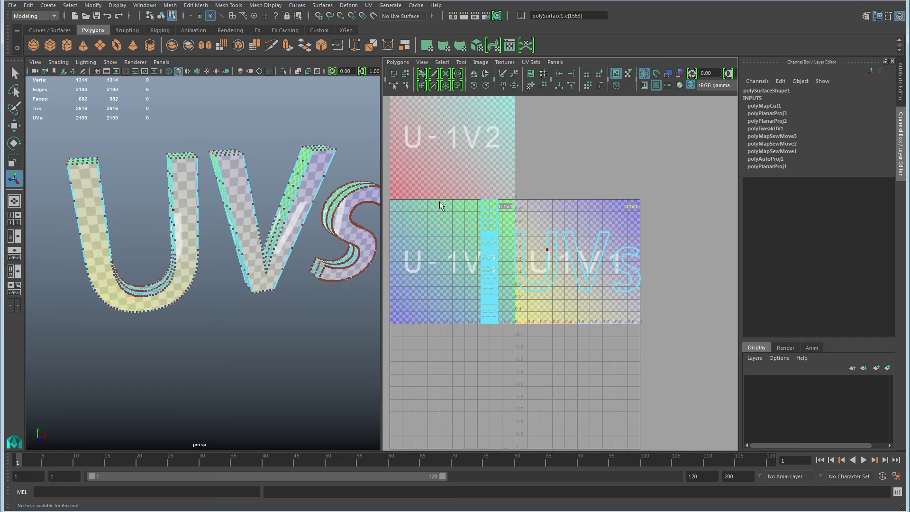
{"action": "left_click_drag", "start_coordinate": [423, 162], "coordinate": [734, 376]}
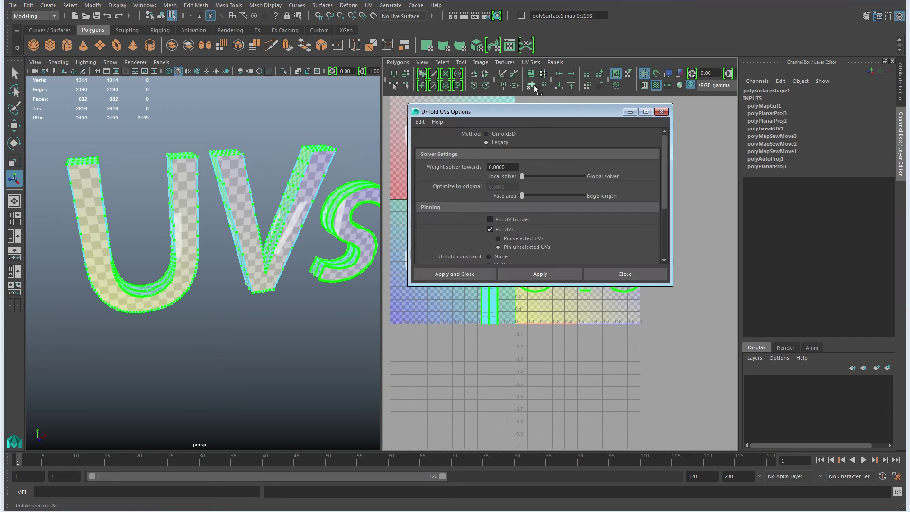
{"action": "left_click", "coordinate": [504, 133]}
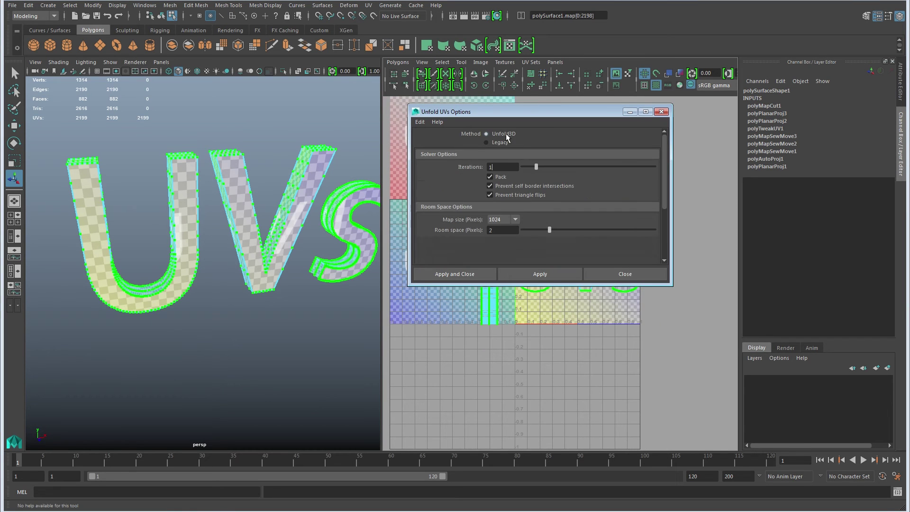
Try unfolding all the selected UVs with Unfold3D at 1 iteration with Pack enabled, examine the packed layout and undo the unfold.
{"action": "left_click", "coordinate": [532, 269]}
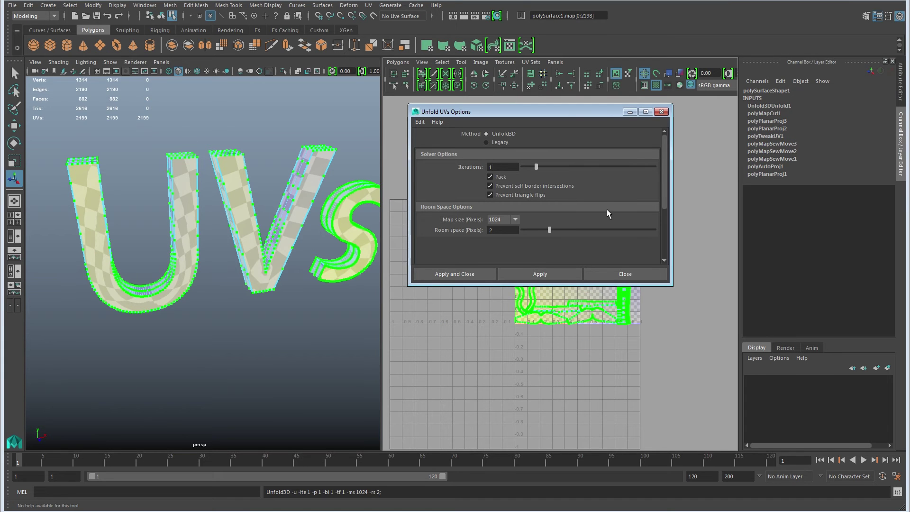
{"action": "left_click_drag", "start_coordinate": [573, 113], "coordinate": [767, 83]}
{"action": "scroll", "coordinate": [489, 287], "scroll_direction": "up", "scroll_amount": 3}
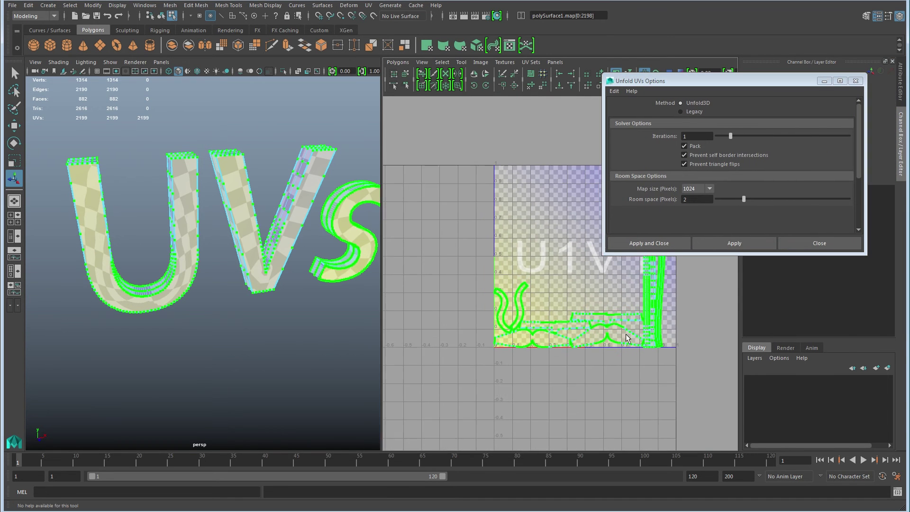
{"action": "right_click_drag", "start_coordinate": [488, 287], "coordinate": [622, 311], "text": "alt"}
{"action": "middle_click_drag", "start_coordinate": [566, 309], "coordinate": [692, 353], "text": "alt"}
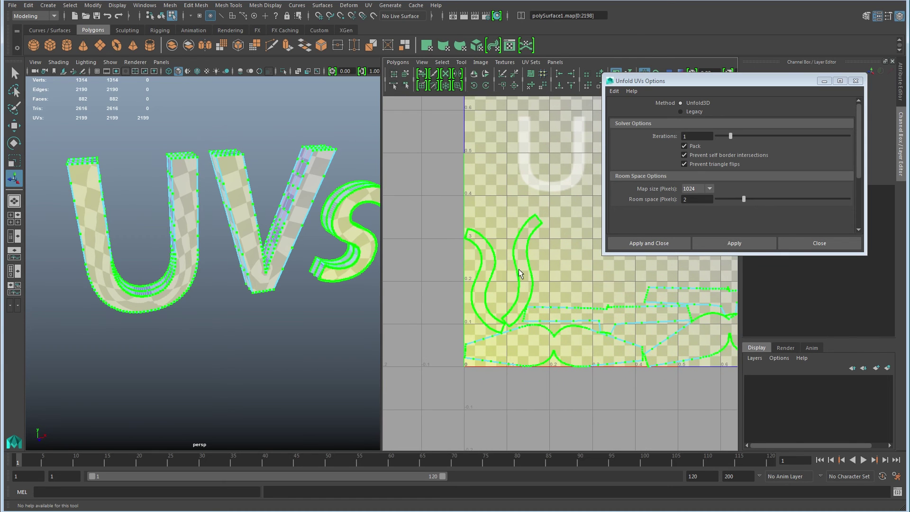
{"action": "scroll", "coordinate": [614, 336], "scroll_direction": "down", "scroll_amount": 4}
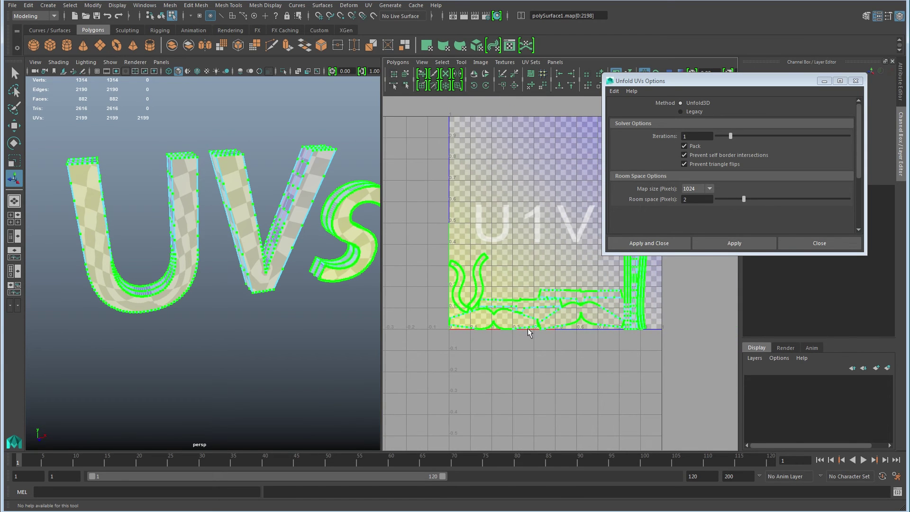
{"action": "key", "text": "ctrl+z"}
Remove the letter-shaped front and back shells from the UV selection, keeping only the side-wall UVs selected.
{"action": "scroll", "coordinate": [456, 319], "scroll_direction": "down", "scroll_amount": 2}
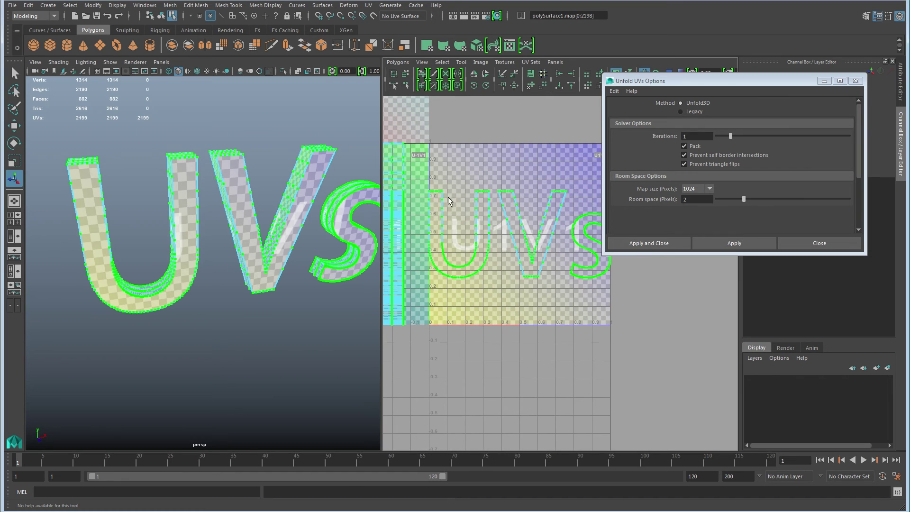
{"action": "left_click_drag", "start_coordinate": [424, 173], "coordinate": [648, 321]}
{"action": "middle_click_drag", "start_coordinate": [462, 333], "coordinate": [574, 353], "text": "alt"}
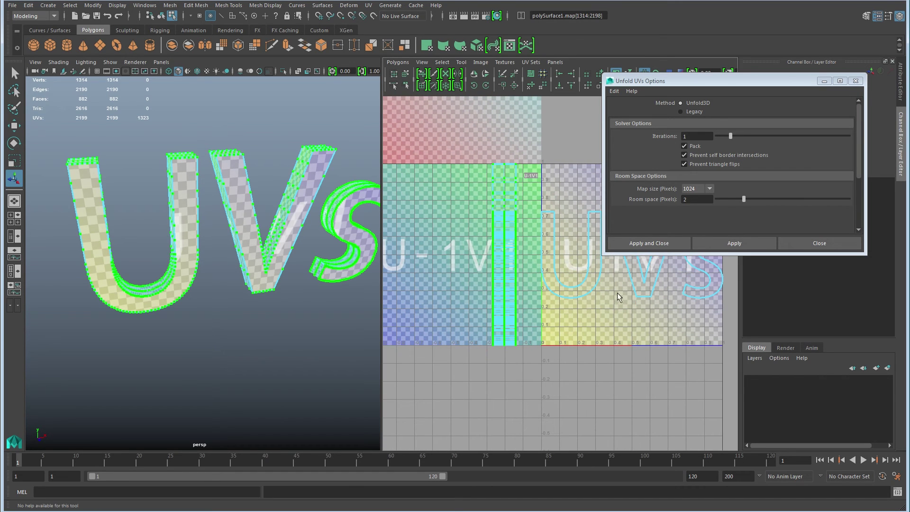
Try unfolding only the side-wall UVs with Unfold3D at 1 iteration and examine the packed strips.
{"action": "left_click", "coordinate": [714, 250]}
{"action": "middle_click_drag", "start_coordinate": [644, 339], "coordinate": [499, 341], "text": "alt"}
{"action": "right_click_drag", "start_coordinate": [498, 341], "coordinate": [654, 339], "text": "alt"}
{"action": "middle_click_drag", "start_coordinate": [529, 363], "coordinate": [615, 304], "text": "alt"}
{"action": "scroll", "coordinate": [647, 300], "scroll_direction": "up", "scroll_amount": 2}
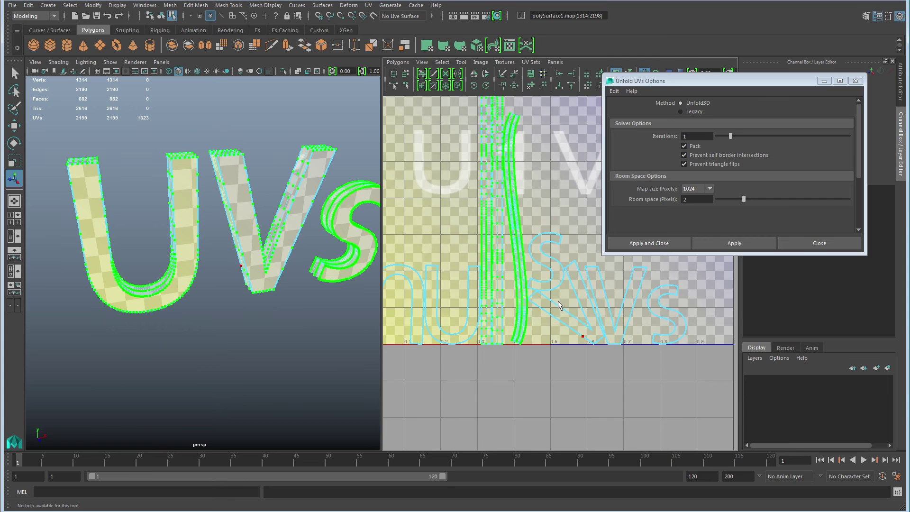
{"action": "middle_click_drag", "start_coordinate": [559, 286], "coordinate": [567, 378], "text": "alt"}
{"action": "scroll", "coordinate": [567, 365], "scroll_direction": "down", "scroll_amount": 2}
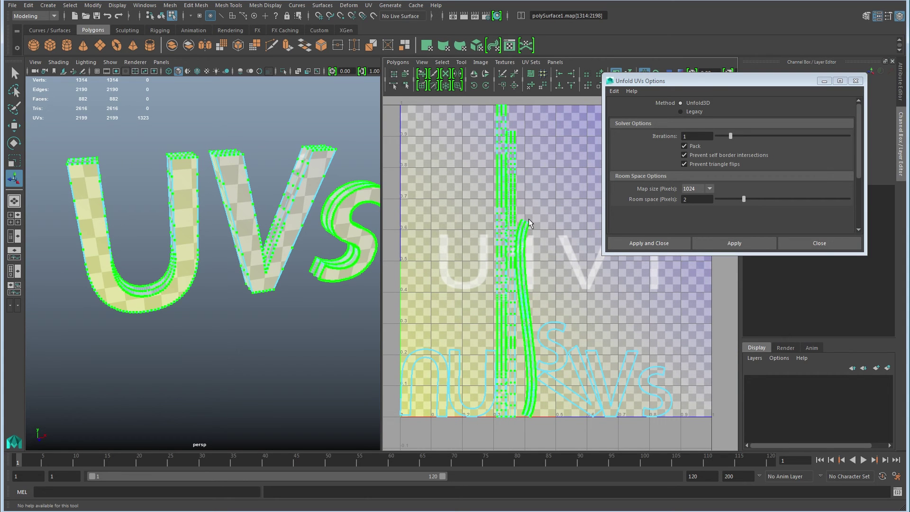
Select the S's curved side-wall UV shell and inspect its checker pattern on the letter from several sides.
{"action": "double_click", "coordinate": [528, 313]}
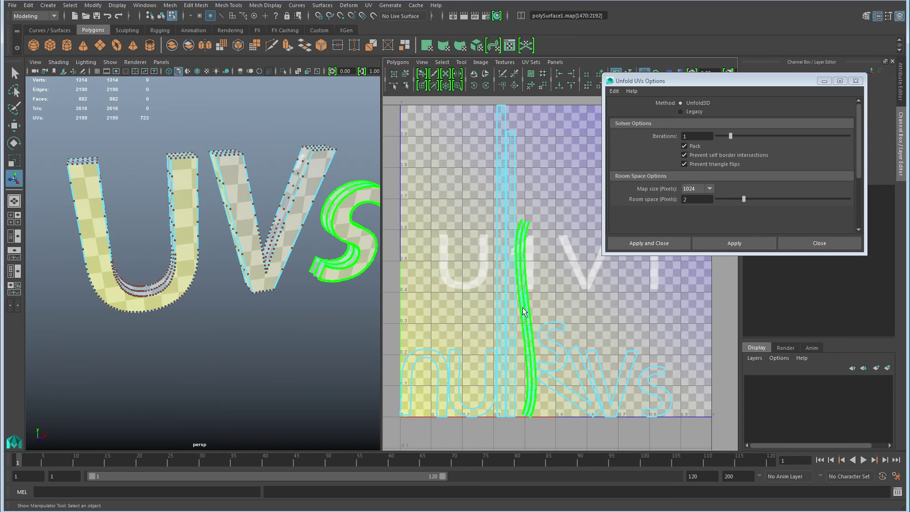
{"action": "left_click_drag", "start_coordinate": [327, 241], "coordinate": [332, 242], "text": "alt"}
{"action": "middle_click_drag", "start_coordinate": [331, 242], "coordinate": [263, 260], "text": "alt"}
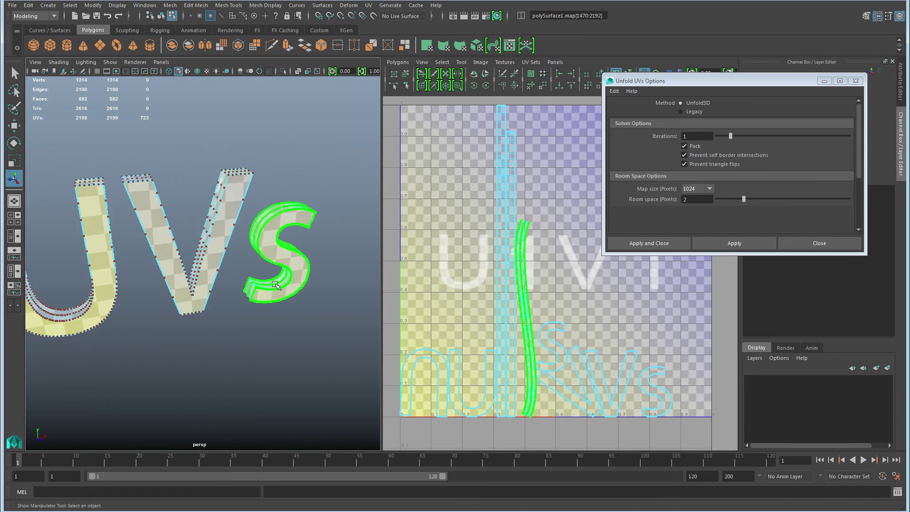
{"action": "left_click_drag", "start_coordinate": [266, 261], "coordinate": [159, 268], "text": "alt"}
{"action": "right_click_drag", "start_coordinate": [158, 268], "coordinate": [202, 270], "text": "alt"}
{"action": "left_click_drag", "start_coordinate": [202, 269], "coordinate": [246, 281], "text": "alt"}
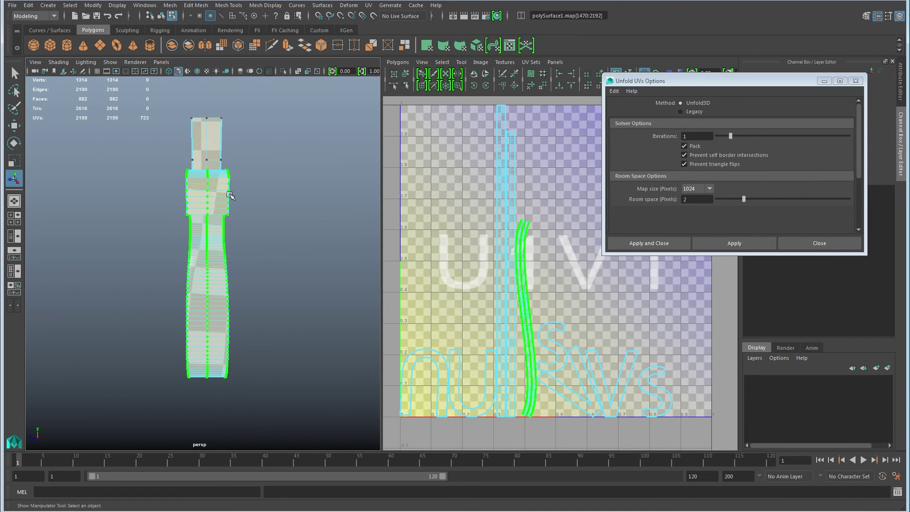
{"action": "left_click_drag", "start_coordinate": [176, 242], "coordinate": [190, 275], "text": "alt"}
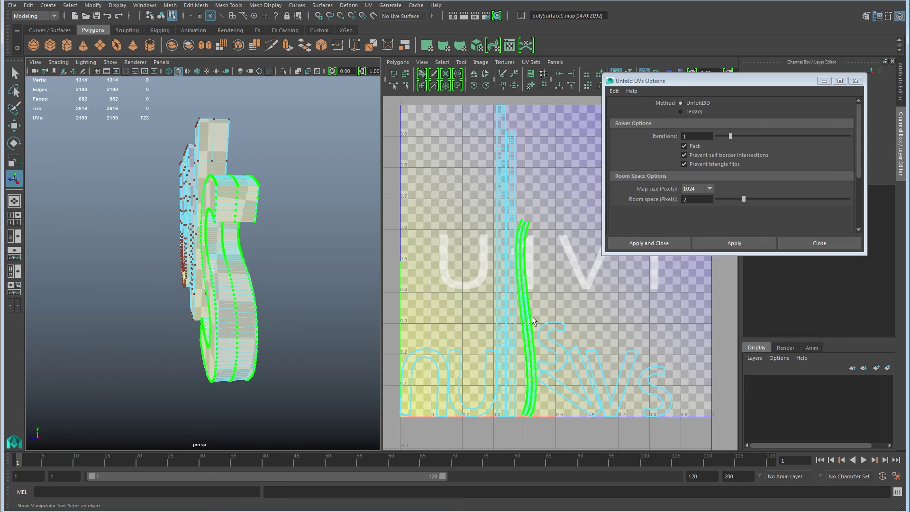
{"action": "left_click_drag", "start_coordinate": [159, 306], "coordinate": [279, 310], "text": "alt"}
Undo the S shell selection and the side-wall unfold, and bring the overlapping side-wall projection back into view.
{"action": "key", "text": "ctrl+z"}
{"action": "key", "text": "ctrl+z"}
{"action": "key", "text": "ctrl+z"}
{"action": "scroll", "coordinate": [246, 325], "scroll_direction": "down", "scroll_amount": 4}
{"action": "scroll", "coordinate": [509, 325], "scroll_direction": "down", "scroll_amount": 5}
{"action": "middle_click_drag", "start_coordinate": [509, 326], "coordinate": [566, 327], "text": "alt"}
{"action": "scroll", "coordinate": [543, 327], "scroll_direction": "up", "scroll_amount": 2}
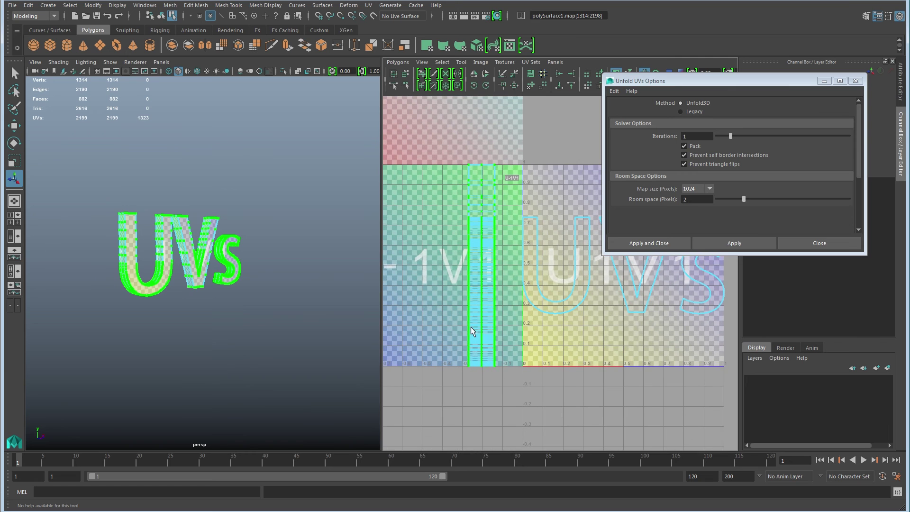
Inspect the letters' side walls up close and set the Unfold UVs constraint to Vertical.
{"action": "scroll", "coordinate": [126, 306], "scroll_direction": "up", "scroll_amount": 4}
{"action": "middle_click_drag", "start_coordinate": [162, 325], "coordinate": [219, 333], "text": "alt"}
{"action": "left_click_drag", "start_coordinate": [219, 333], "coordinate": [250, 353], "text": "alt"}
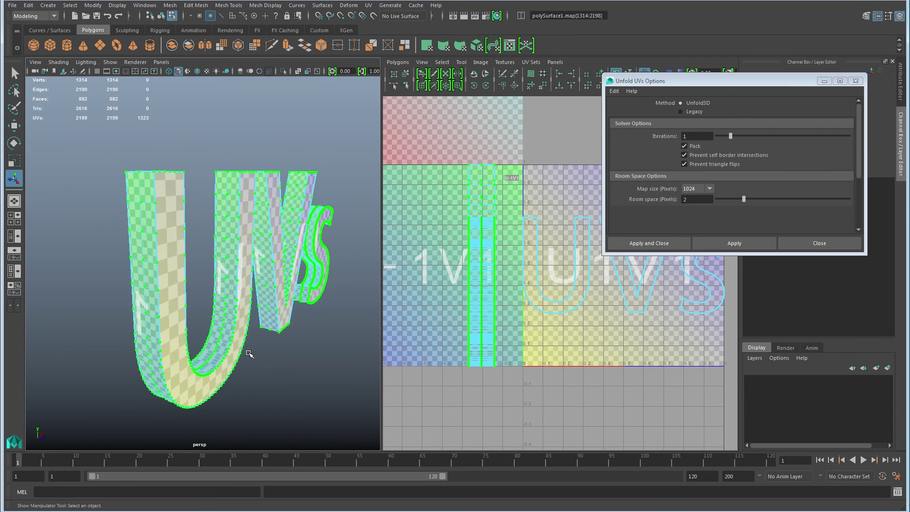
{"action": "scroll", "coordinate": [691, 110], "scroll_direction": "down", "scroll_amount": 5}
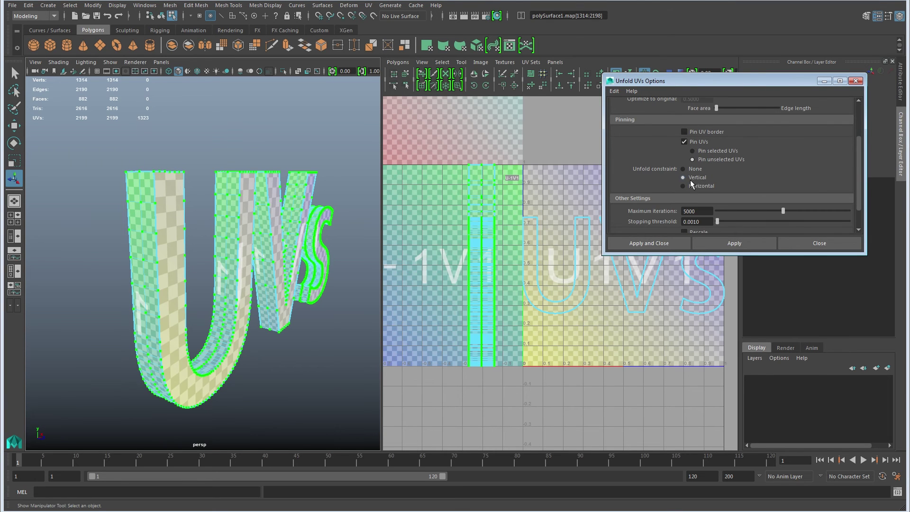
{"action": "left_click", "coordinate": [691, 178]}
Examine the checker pattern on the U's outer side wall and across the letter tops to judge the stretching direction.
{"action": "left_click_drag", "start_coordinate": [176, 327], "coordinate": [237, 331], "text": "alt"}
{"action": "right_click_drag", "start_coordinate": [237, 331], "coordinate": [252, 334], "text": "alt"}
{"action": "left_click_drag", "start_coordinate": [253, 335], "coordinate": [246, 318], "text": "alt"}
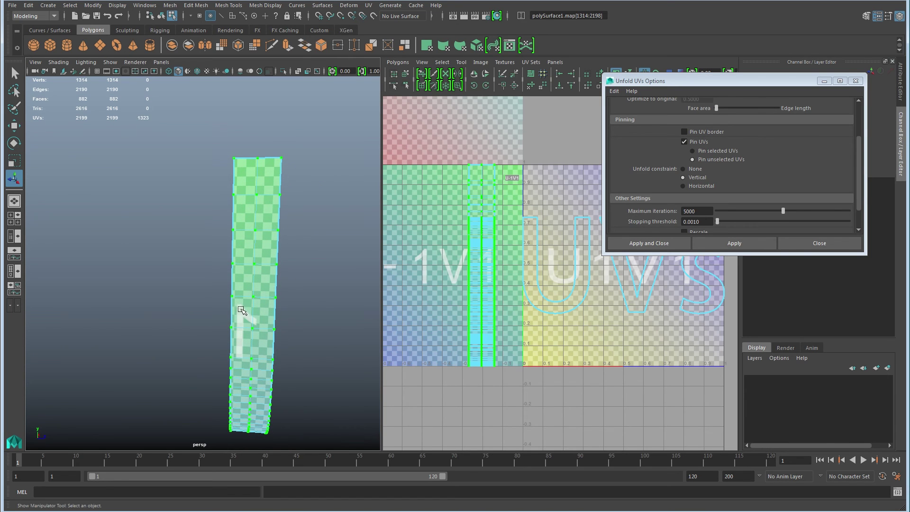
{"action": "middle_click_drag", "start_coordinate": [300, 284], "coordinate": [289, 349], "text": "alt"}
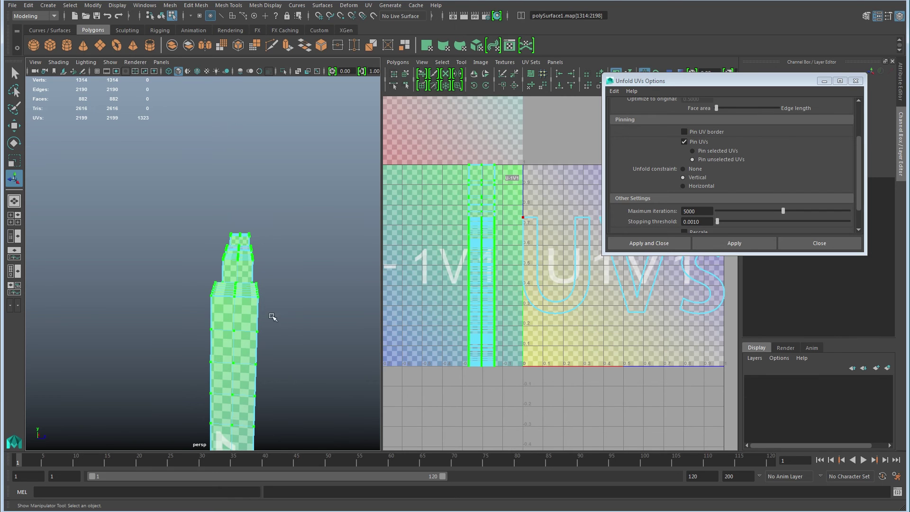
{"action": "left_click_drag", "start_coordinate": [272, 313], "coordinate": [272, 287], "text": "alt"}
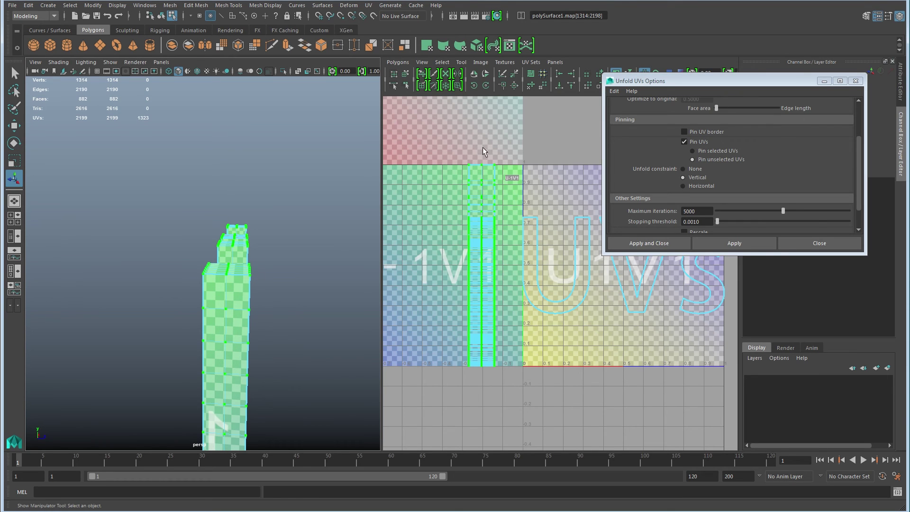
{"action": "right_click_drag", "start_coordinate": [331, 359], "coordinate": [258, 370], "text": "alt"}
{"action": "left_click_drag", "start_coordinate": [258, 370], "coordinate": [233, 360], "text": "alt"}
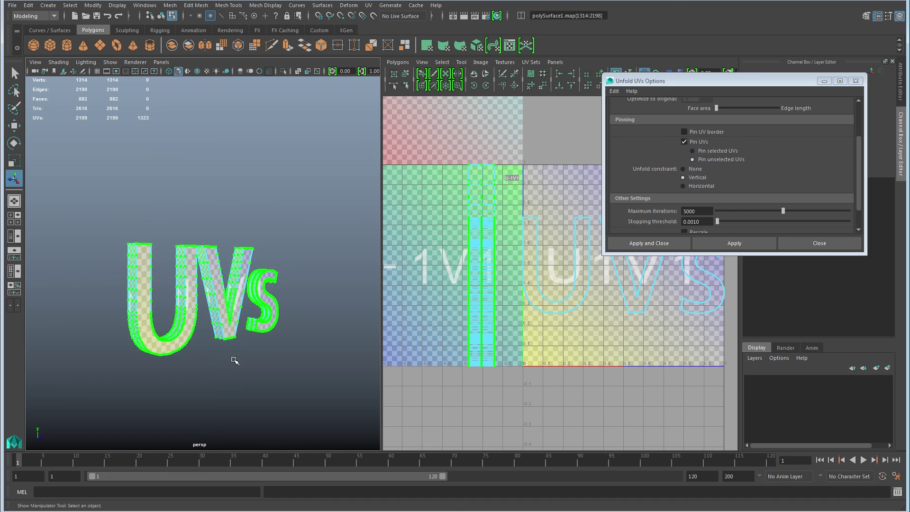
{"action": "middle_click_drag", "start_coordinate": [233, 360], "coordinate": [259, 316], "text": "alt"}
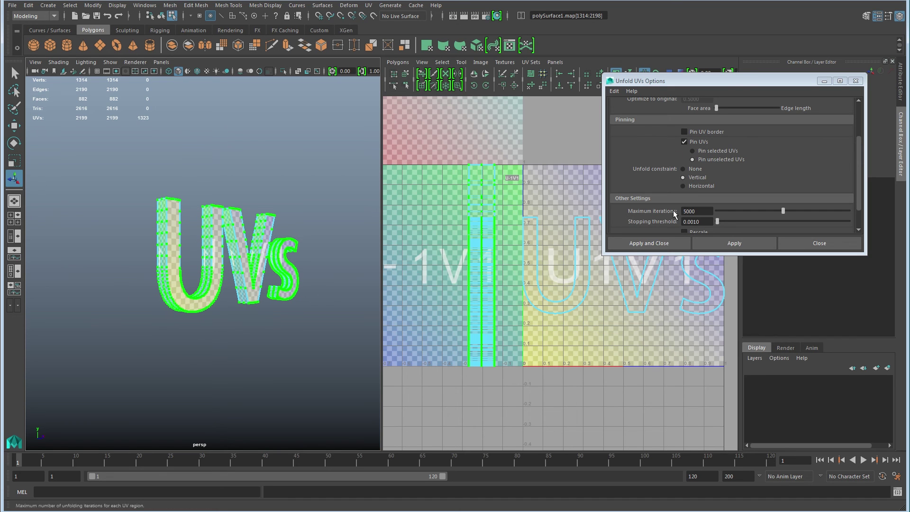
Unfold the selected side-wall UVs with the vertical constraint and inspect the checkers on the U and V walls.
{"action": "left_click", "coordinate": [659, 244]}
{"action": "left_click_drag", "start_coordinate": [178, 328], "coordinate": [206, 334], "text": "alt"}
{"action": "right_click_drag", "start_coordinate": [154, 345], "coordinate": [292, 338], "text": "alt"}
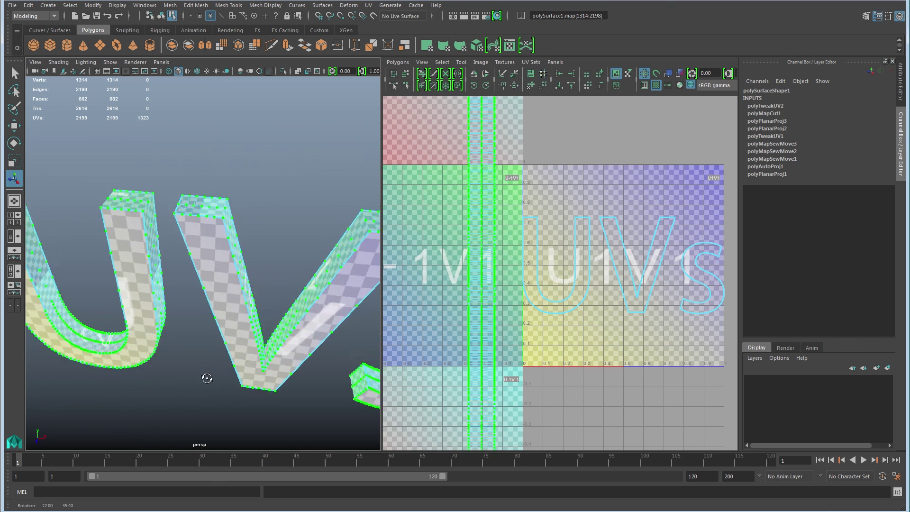